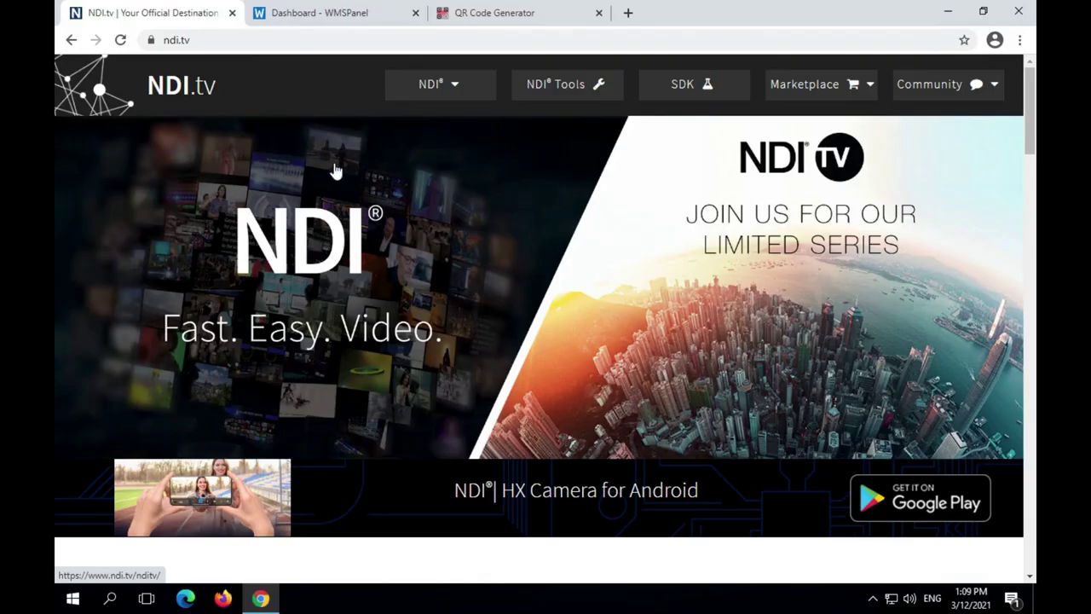
# Open the tst-ndi.softvelum.com server's details page from the WMSPanel servers list
pyautogui.click(324, 21)
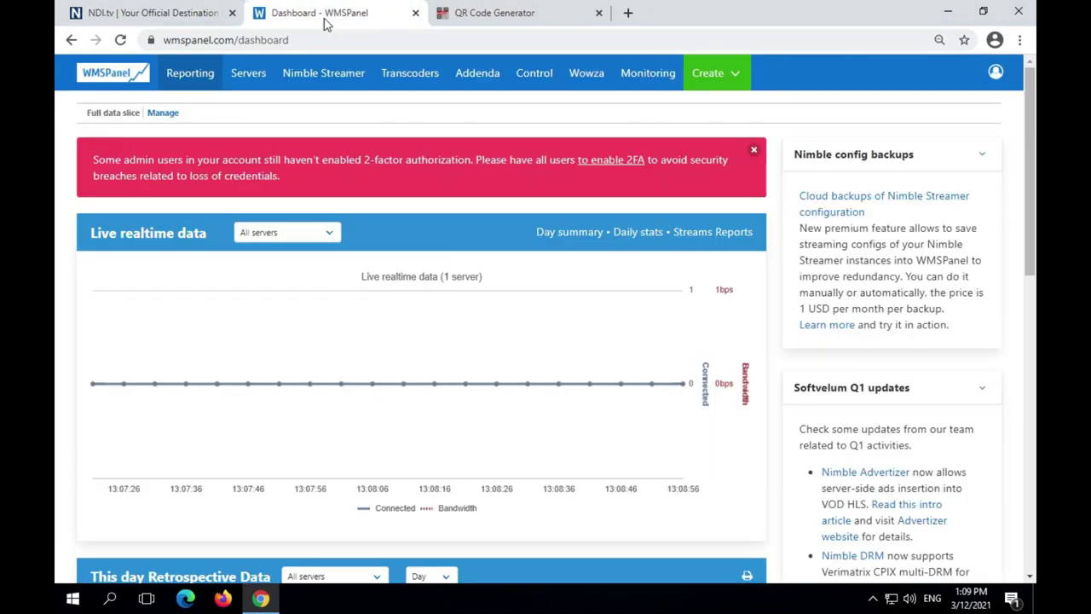
pyautogui.click(248, 75)
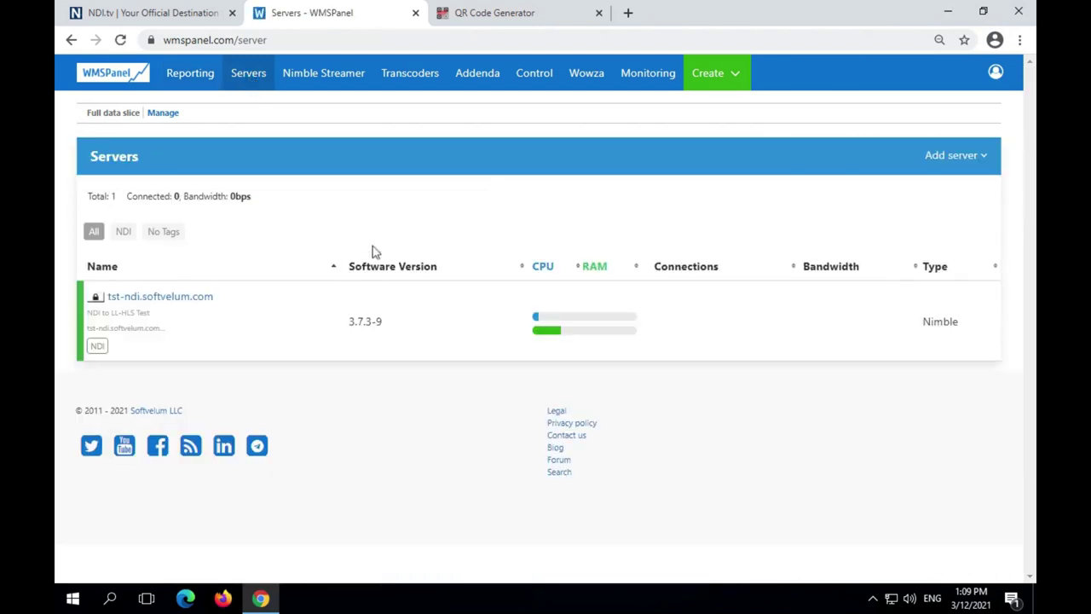
pyautogui.click(157, 298)
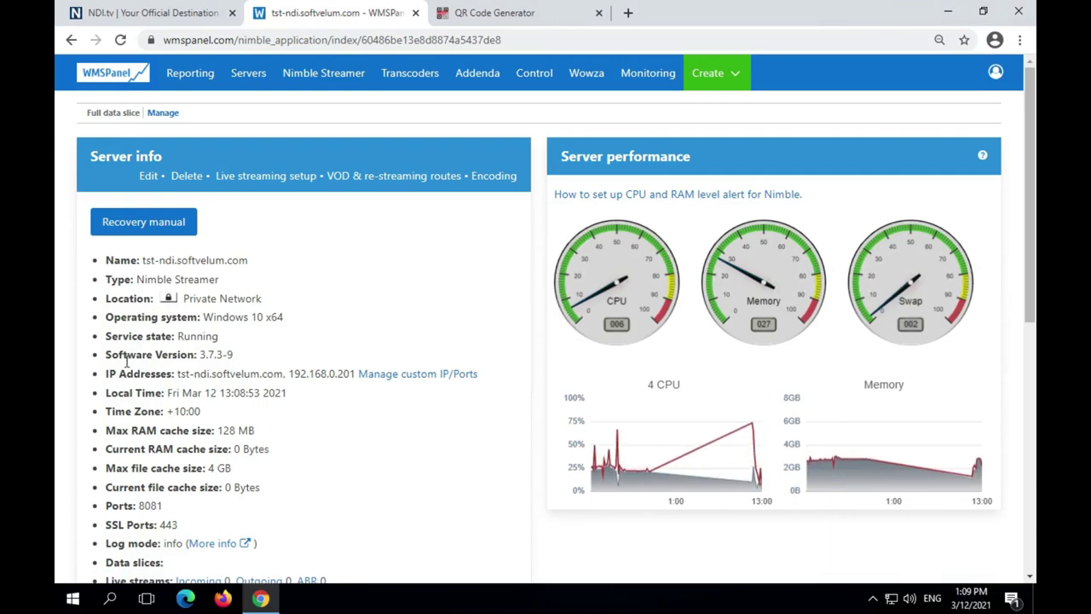
# Highlight the software version 3.7.3-9 and the Active transcoder license status
pyautogui.moveTo(106, 357); pyautogui.dragTo(251, 362)
pyautogui.scroll(-2, 252, 363)
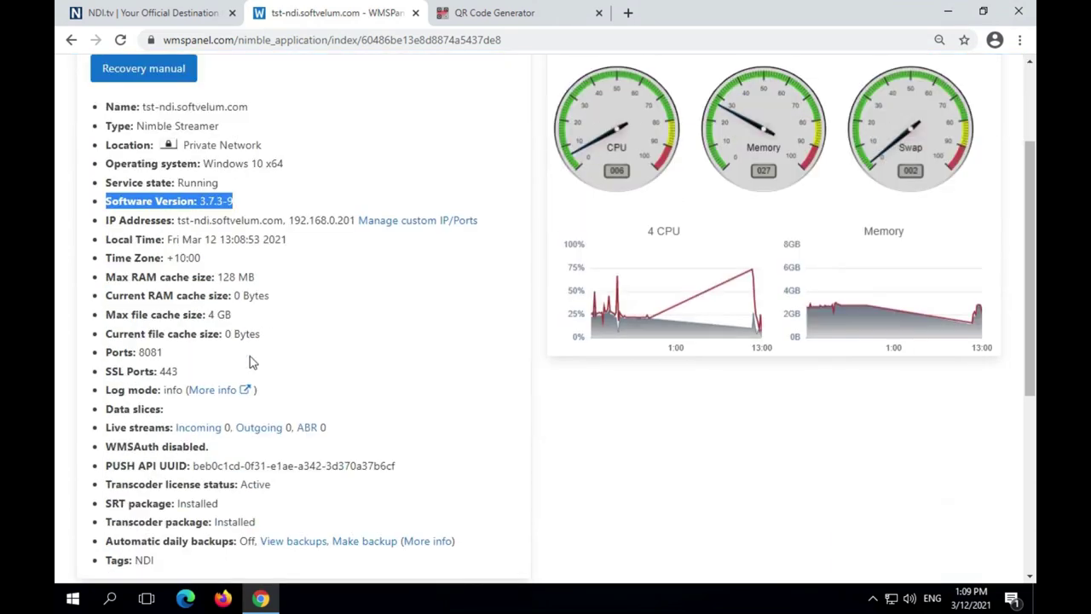
pyautogui.doubleClick(256, 483)
pyautogui.moveTo(106, 486); pyautogui.dragTo(275, 486)
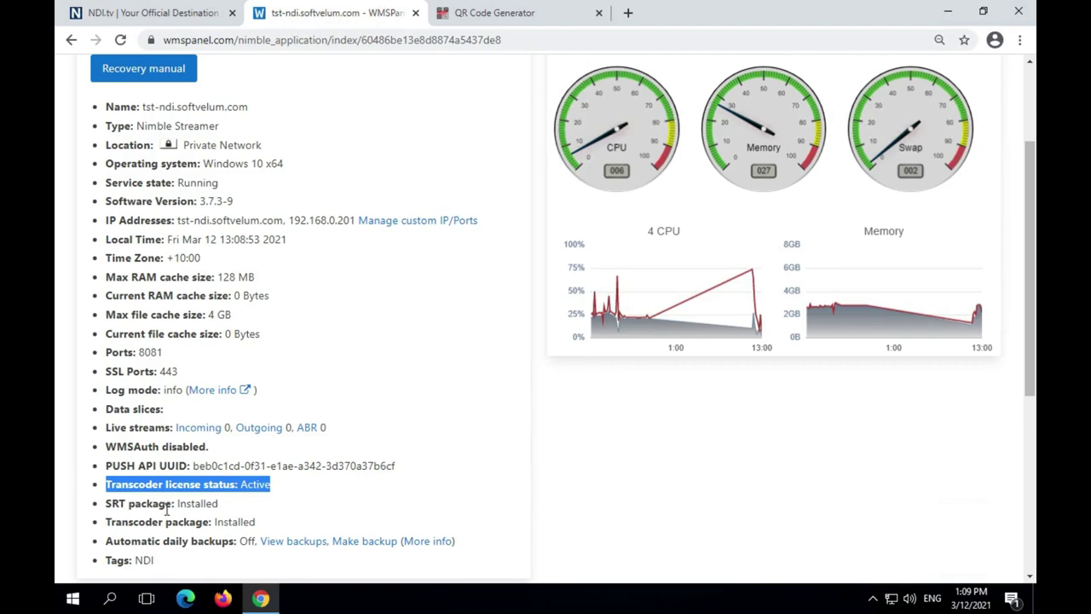
pyautogui.scroll(-1, 167, 509)
pyautogui.scroll(3, 217, 460)
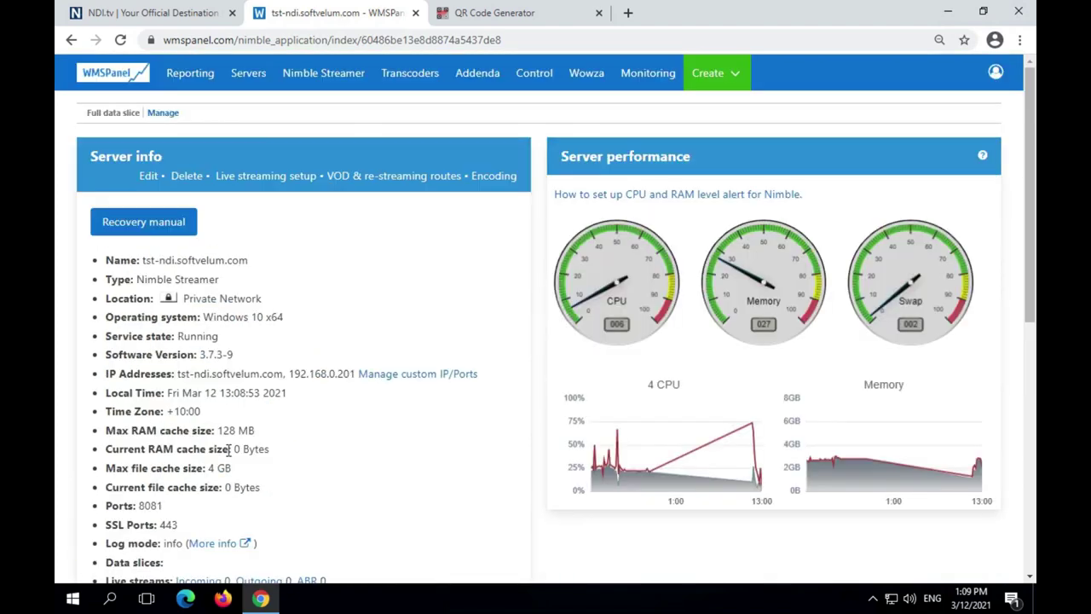
# Start a new application setting in live streaming setup, named ndi
pyautogui.click(278, 177)
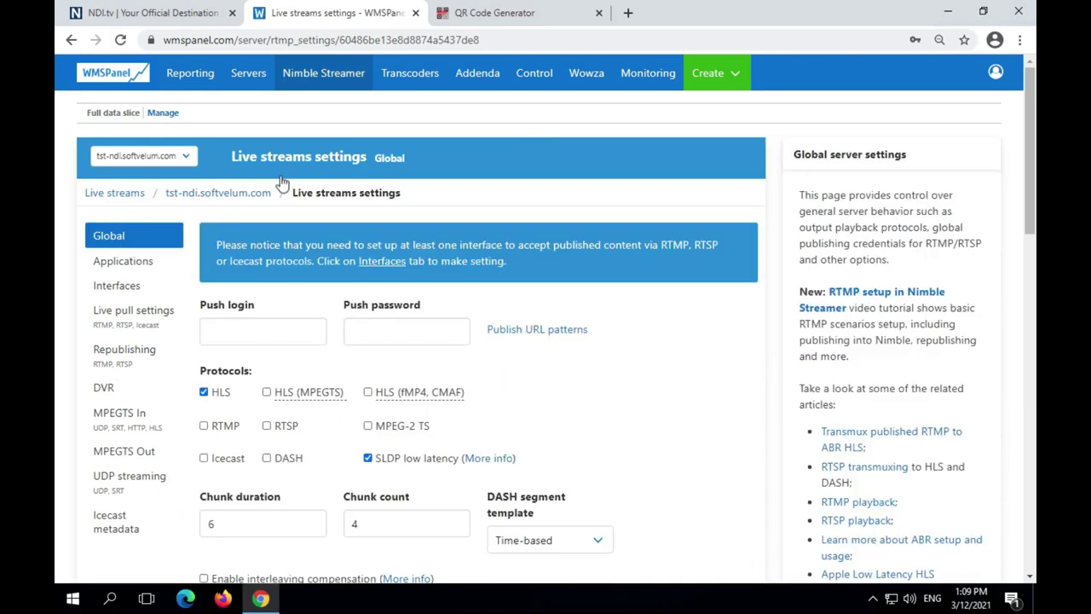
pyautogui.click(124, 260)
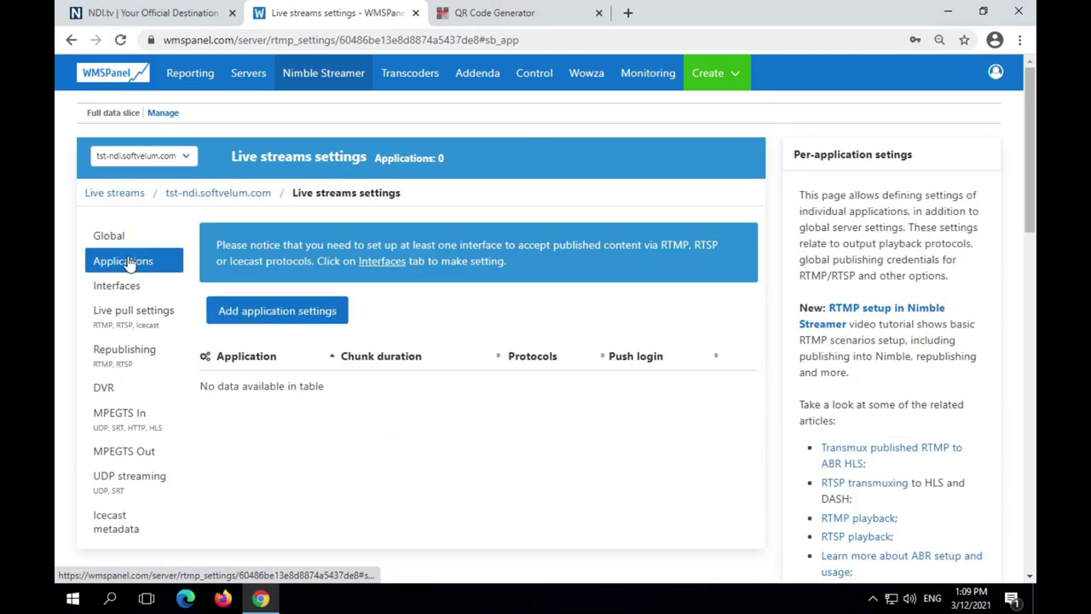
pyautogui.click(213, 305)
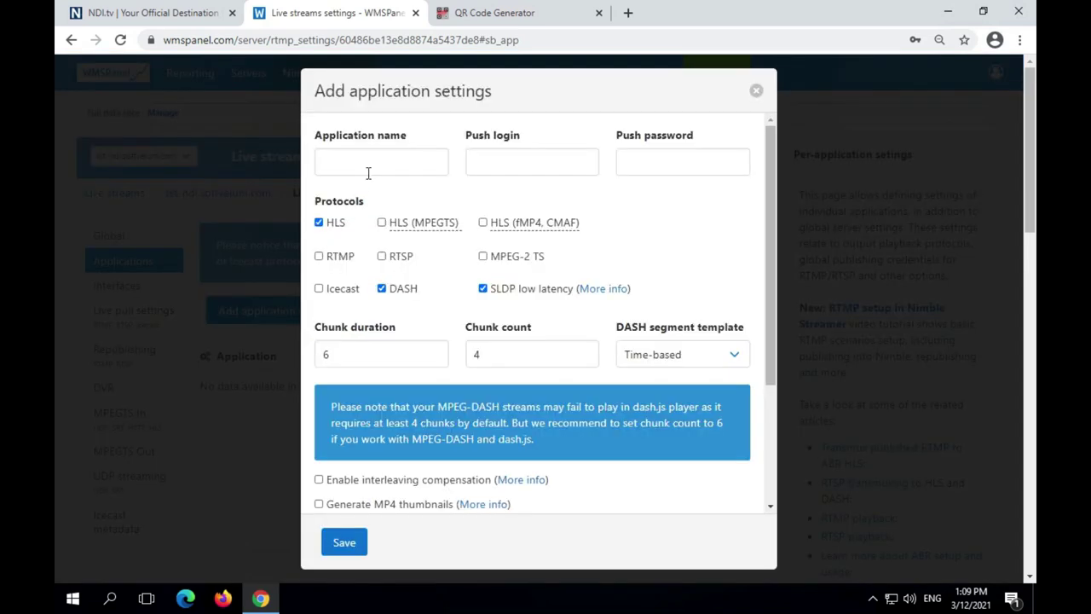
pyautogui.click(379, 167)
pyautogui.write('ndi')
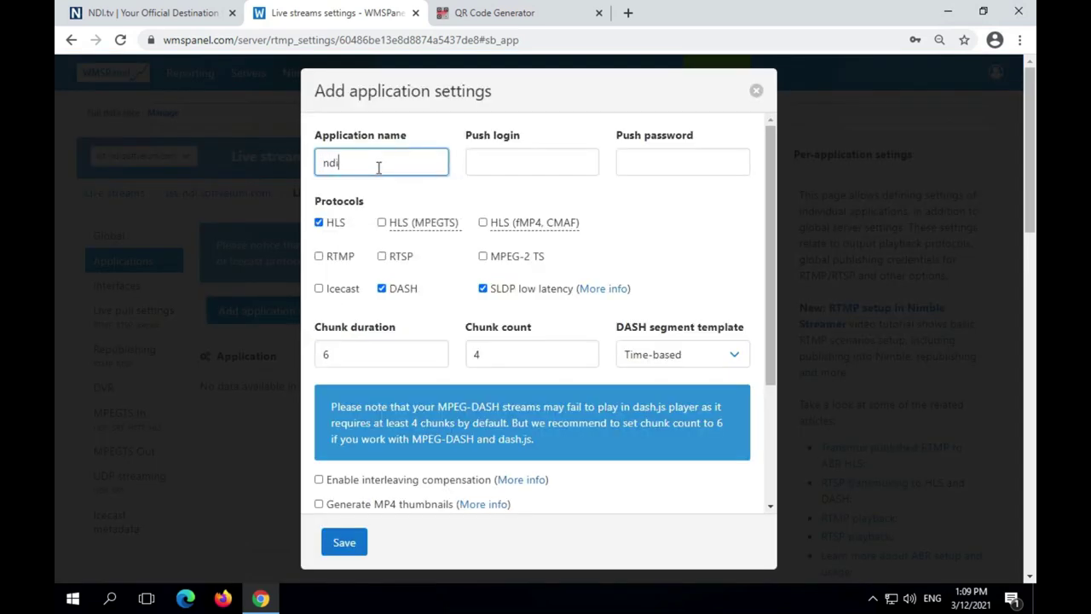
# Enable only HLS (fMP4, CMAF) output with Apple's Low-Latency HLS, then save the ndi application
pyautogui.click(320, 223)
pyautogui.click(484, 222)
pyautogui.click(404, 291)
pyautogui.click(486, 290)
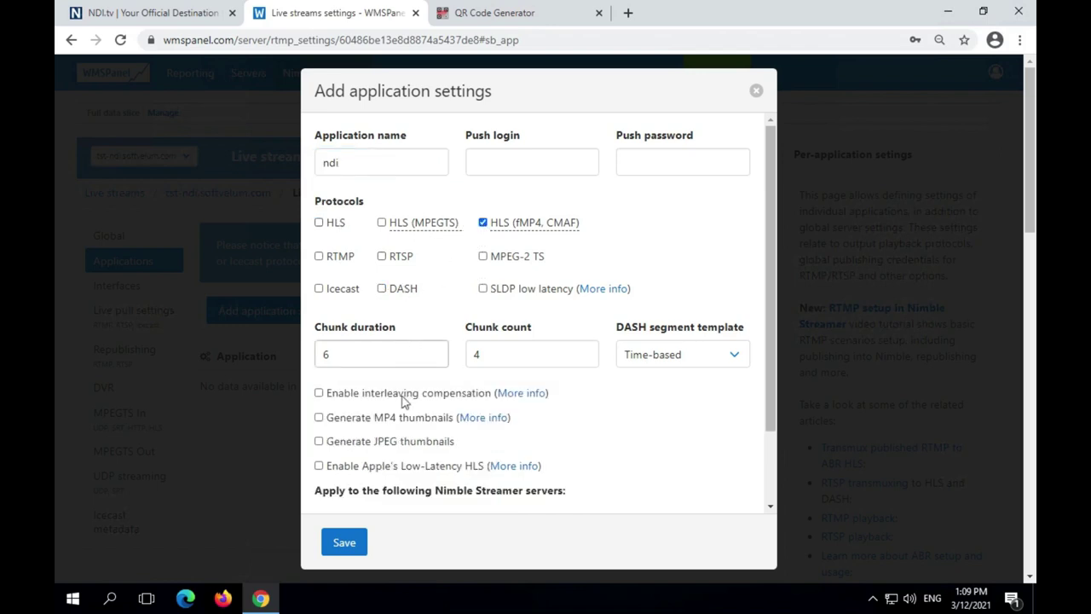
pyautogui.click(319, 467)
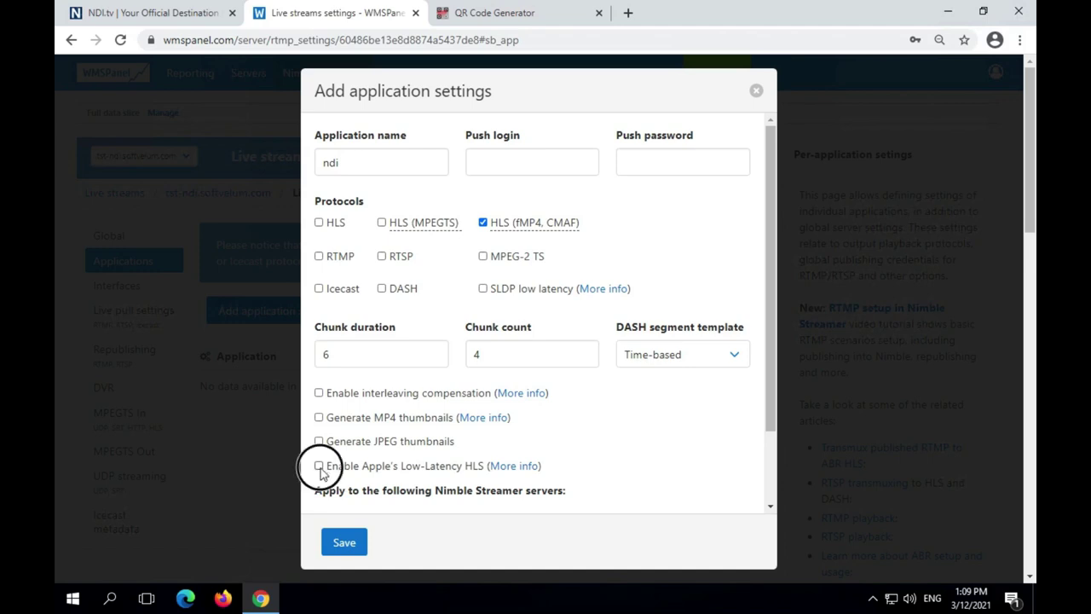
pyautogui.scroll(-2, 518, 423)
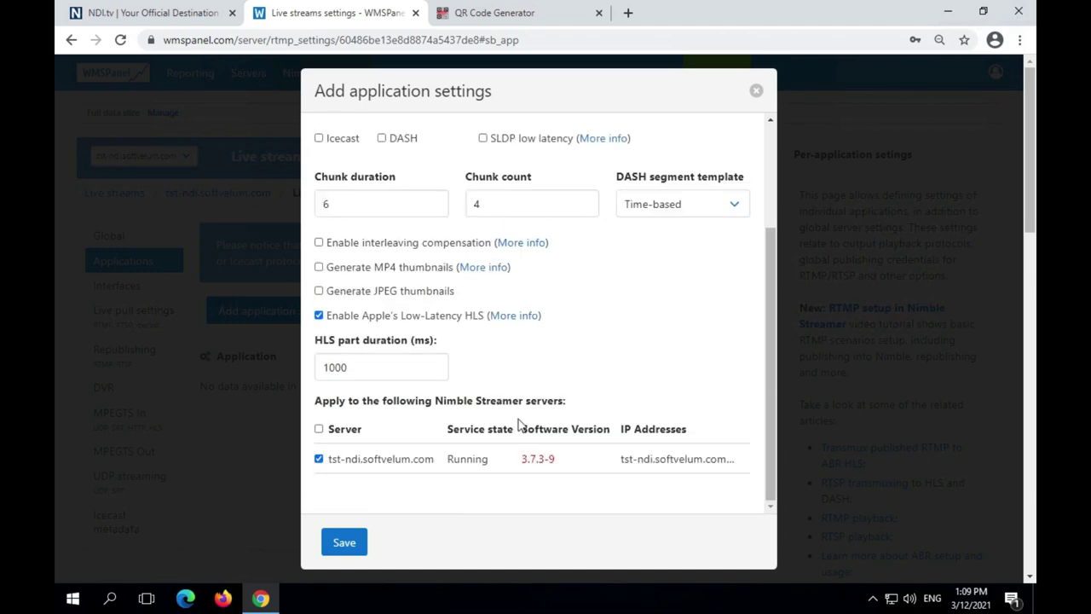
pyautogui.click(346, 542)
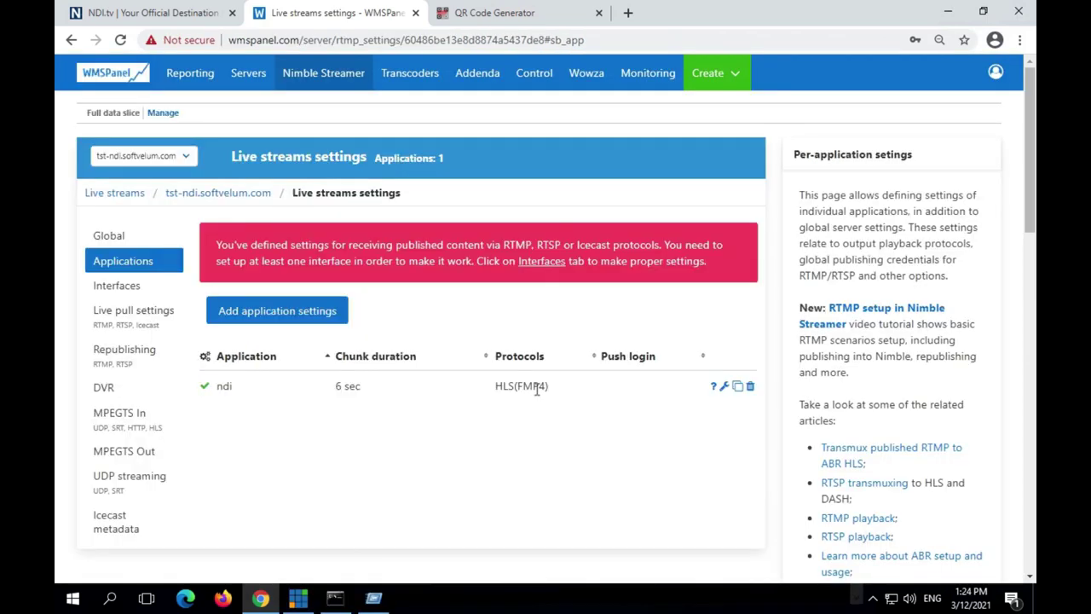
# Highlight FMP4 in the ndi application, then launch Notepad++ as administrator
pyautogui.doubleClick(537, 386)
pyautogui.click(72, 598)
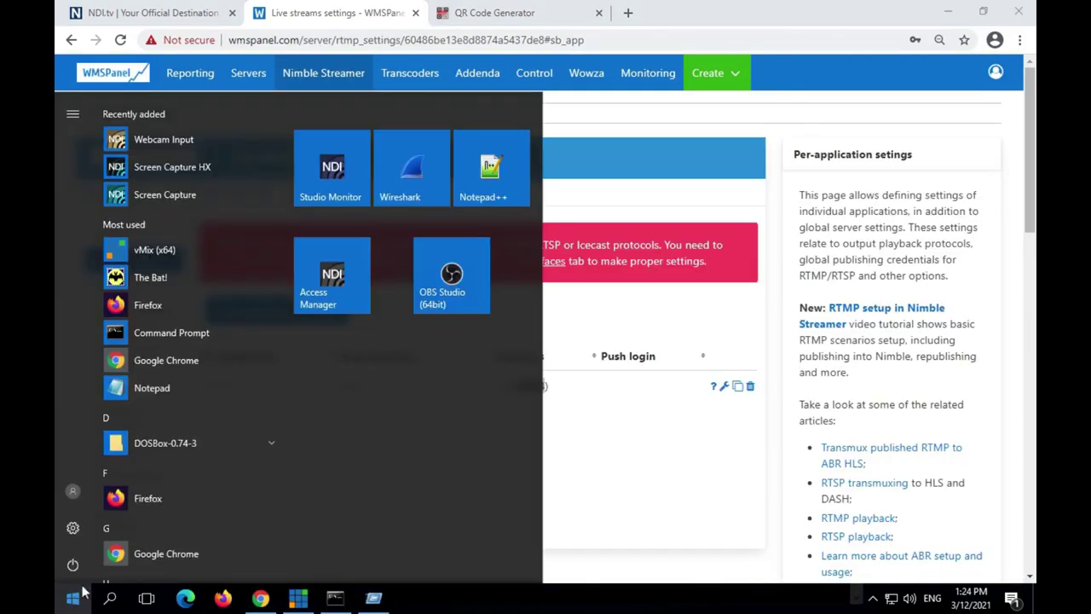
pyautogui.rightClick(487, 186)
pyautogui.moveTo(601, 256)
pyautogui.click(755, 288)
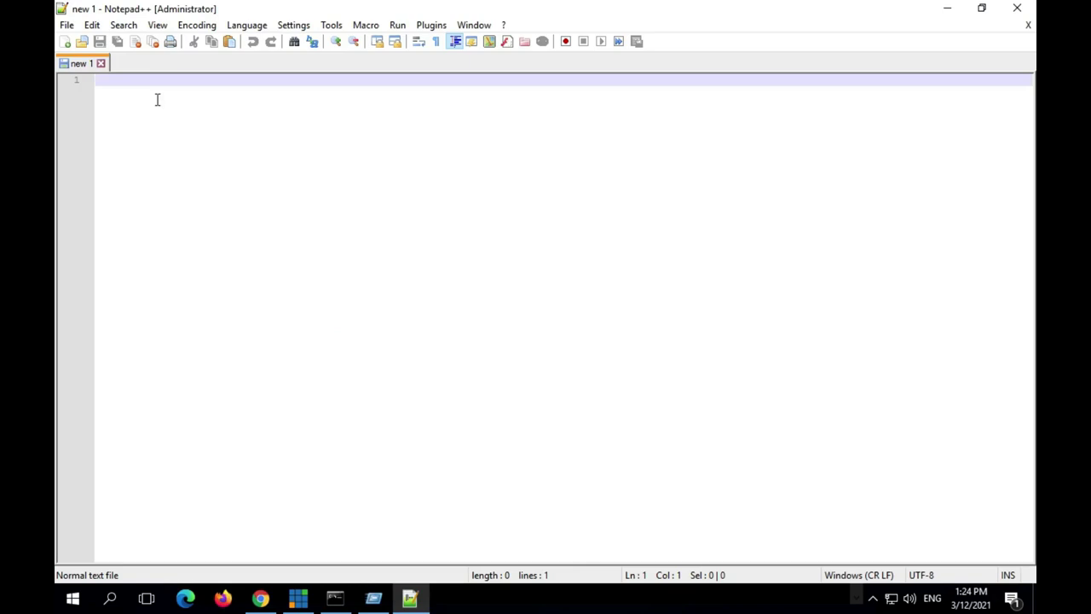
# Open C:\Program Files\Nimble Streamer\conf\nimble.conf in Notepad++
pyautogui.click(67, 26)
pyautogui.click(89, 60)
pyautogui.click(163, 69)
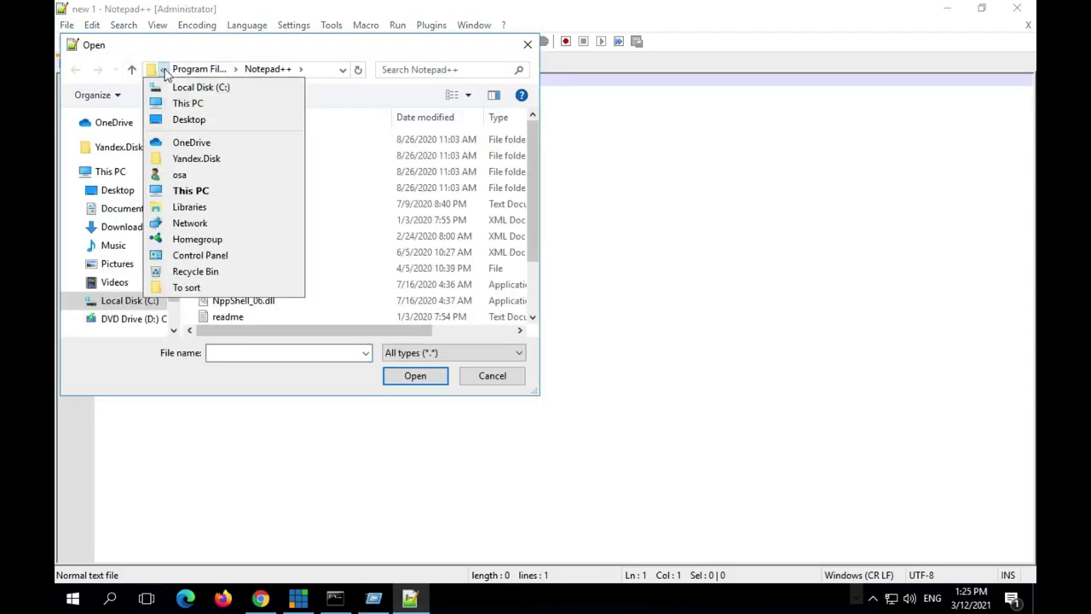
pyautogui.click(198, 86)
pyautogui.doubleClick(296, 203)
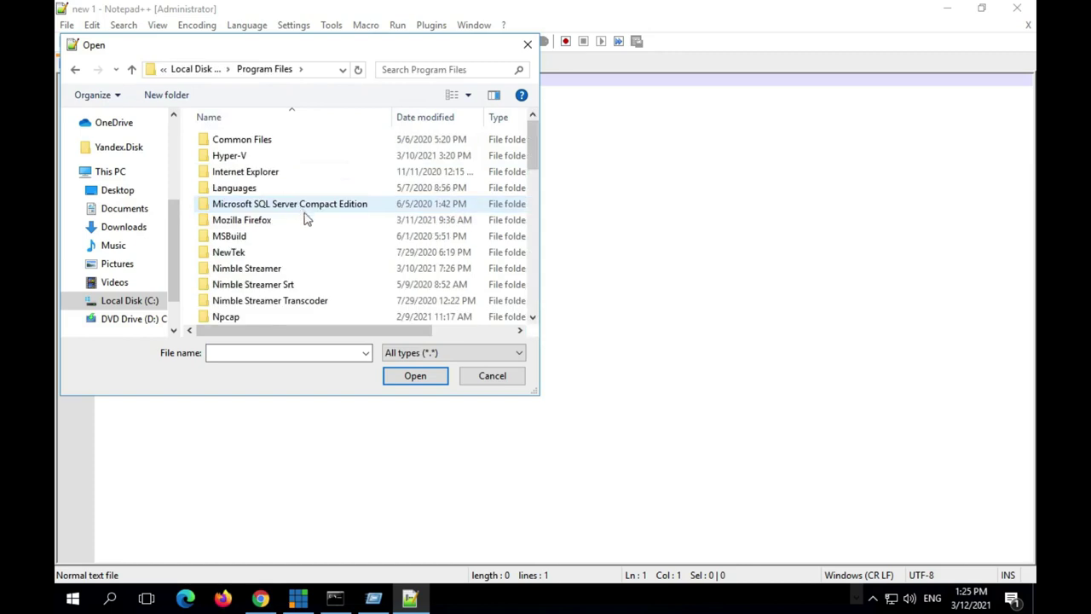
pyautogui.doubleClick(291, 268)
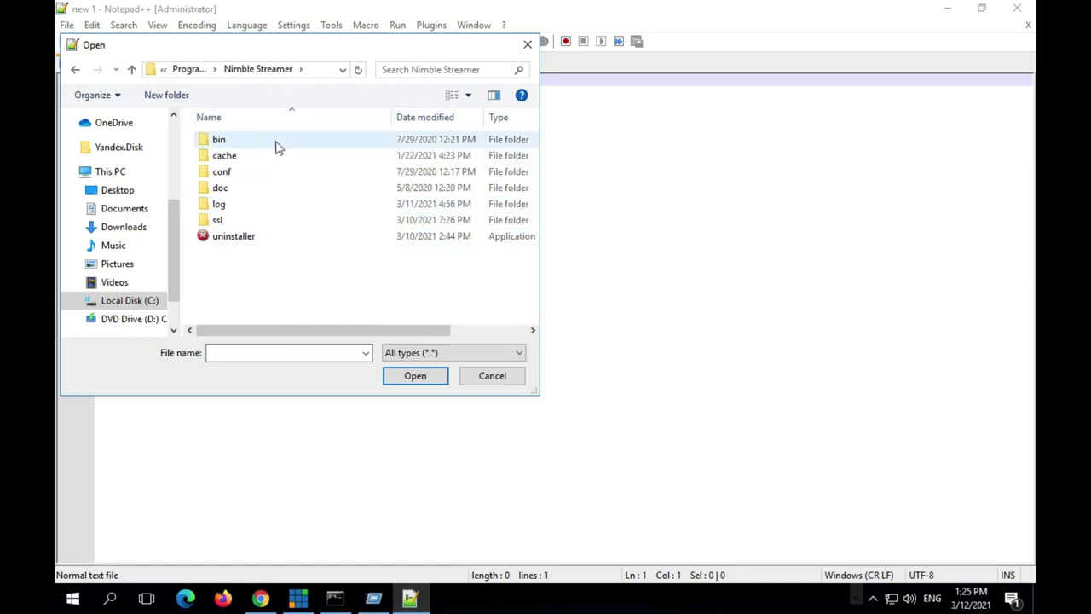
pyautogui.doubleClick(272, 171)
pyautogui.doubleClick(273, 139)
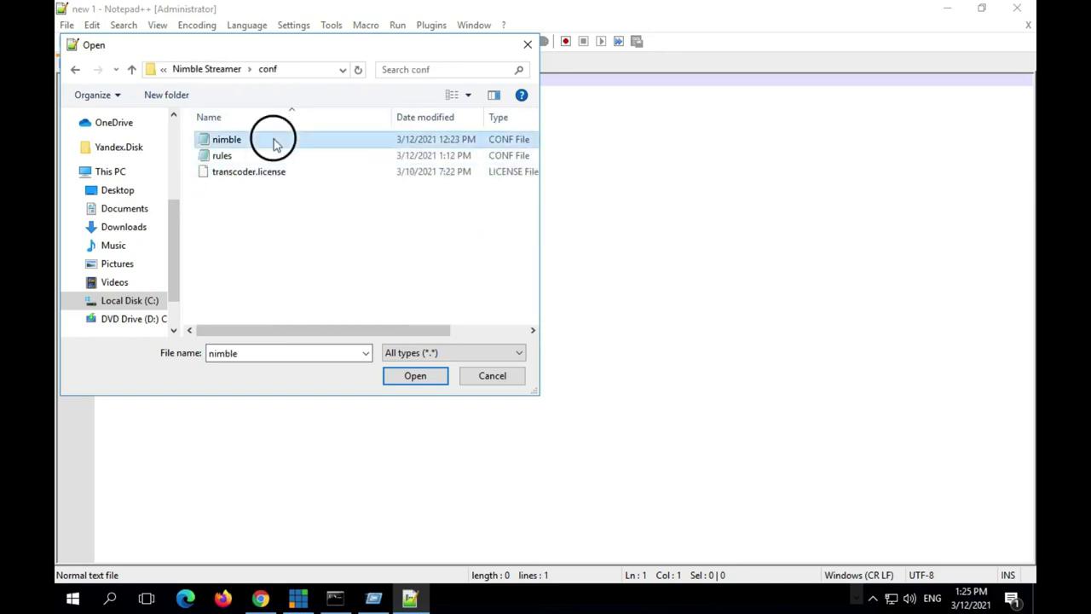
# Bookmark the log_access, ssl_port = 443, ssl_certificate, ssl_certificate_key and ssl_http2_enabled lines
pyautogui.scroll(-10, 294, 265)
pyautogui.scroll(-3, 294, 264)
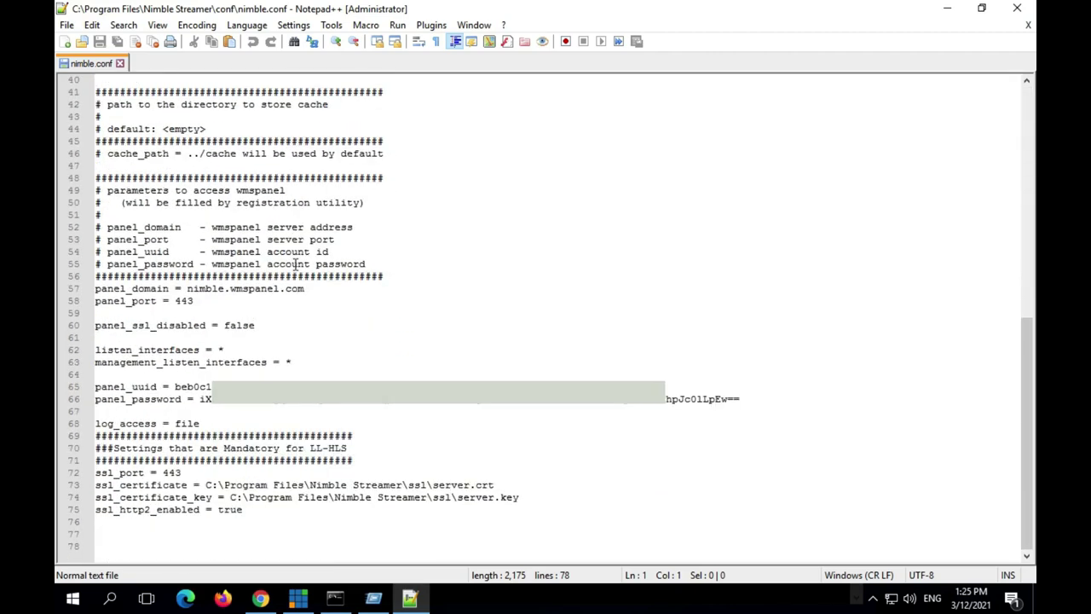
pyautogui.click(88, 424)
pyautogui.click(88, 472)
pyautogui.click(88, 484)
pyautogui.click(87, 497)
pyautogui.click(88, 509)
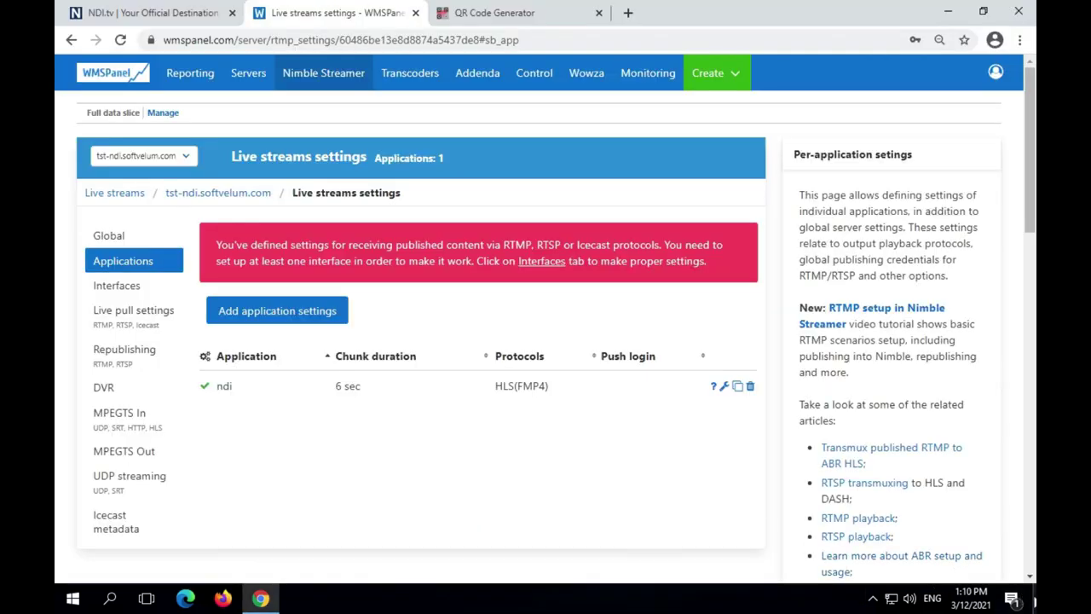
# Launch vMix and load the softvelum-time.vmix preset from the recent presets list
pyautogui.click(1035, 602)
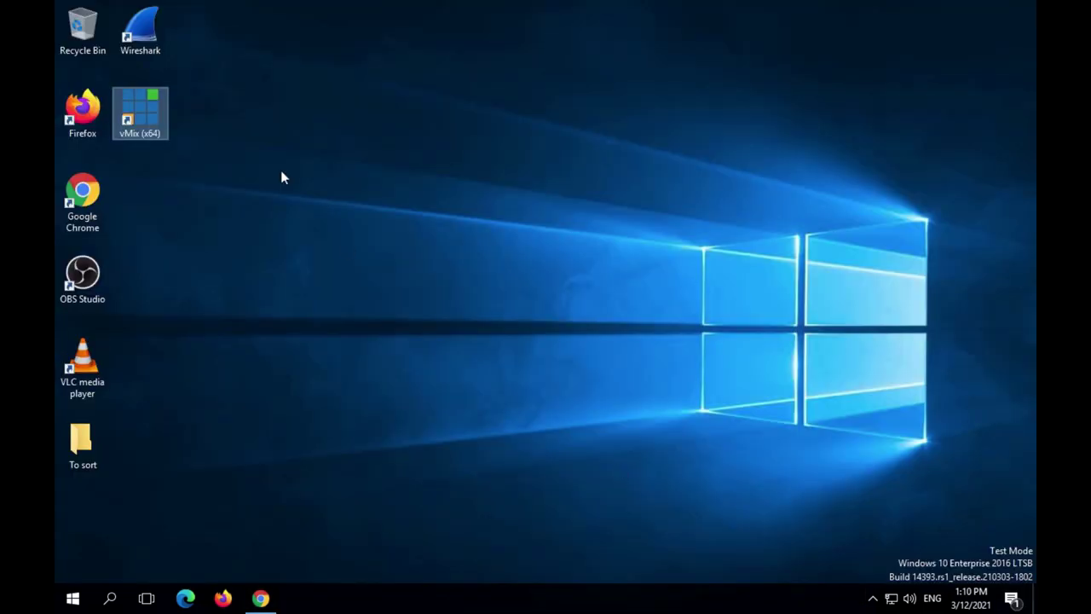
pyautogui.doubleClick(146, 109)
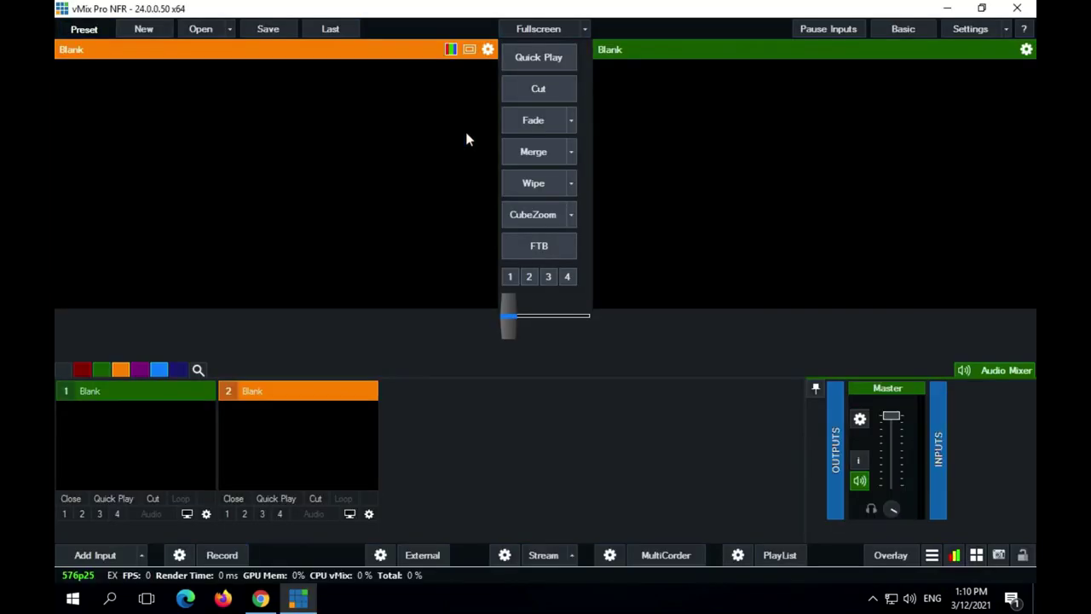
pyautogui.click(201, 29)
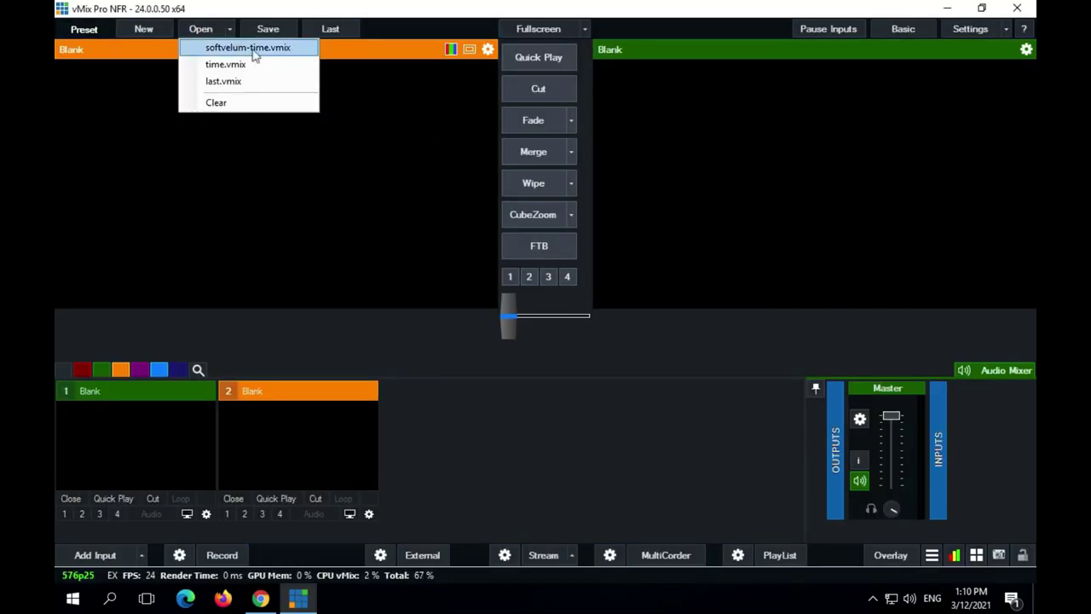
pyautogui.click(253, 49)
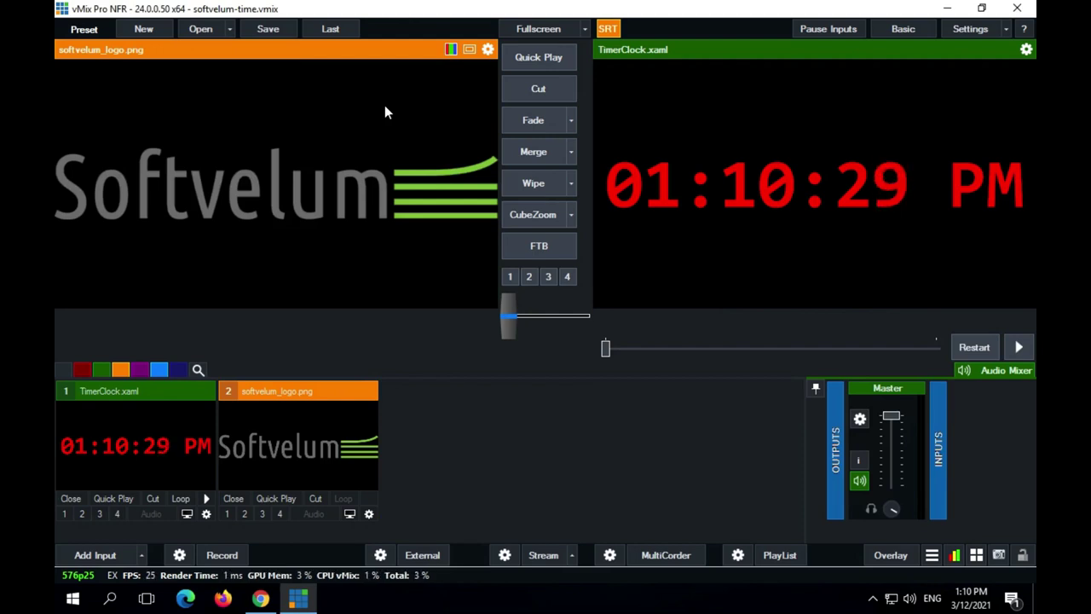
# Open an administrator Command Prompt and change to c:\Program Files\Nimble Streamer\bin
pyautogui.rightClick(73, 601)
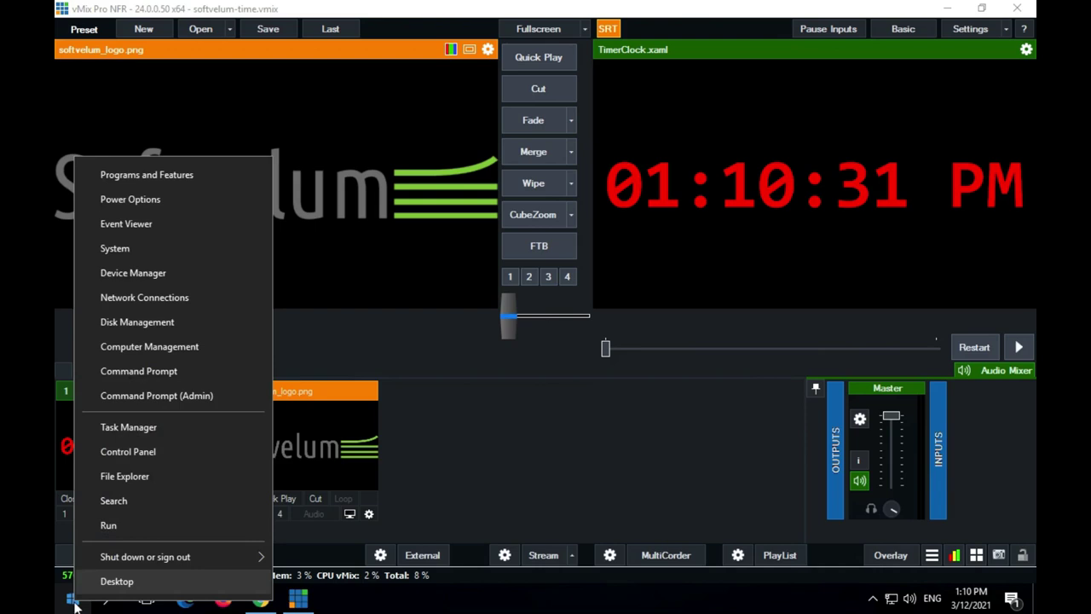
pyautogui.click(217, 397)
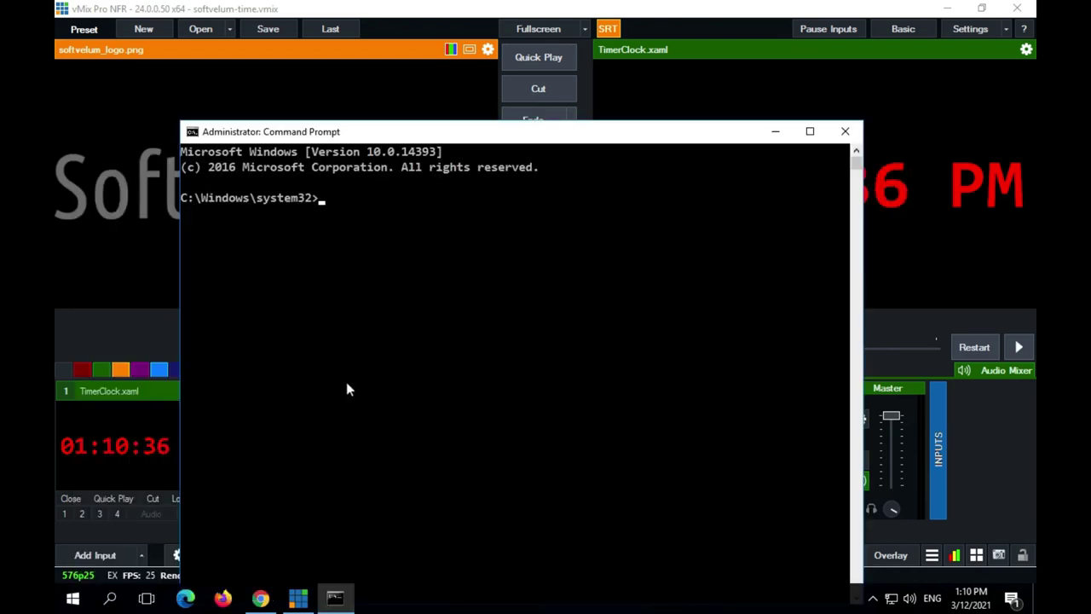
pyautogui.write('cd c:')
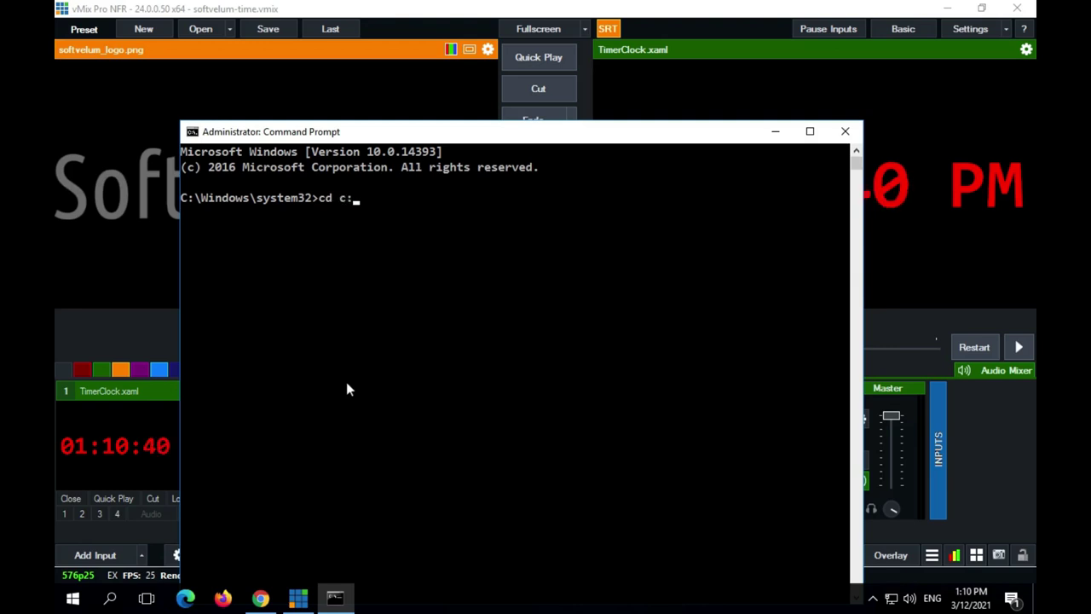
pyautogui.write('\\progr')
pyautogui.press('Tab')
pyautogui.write('i')
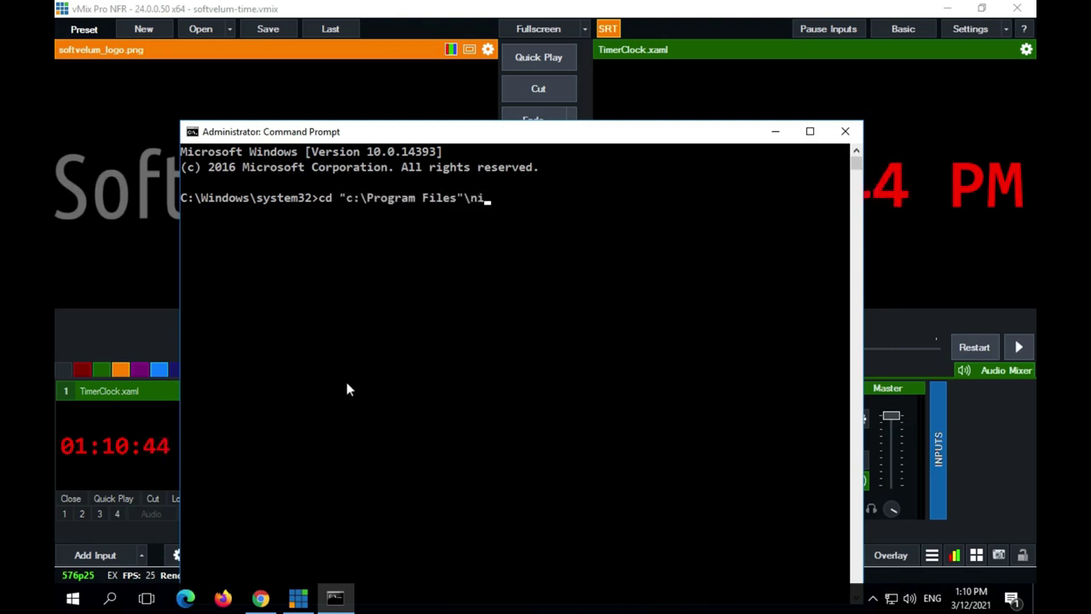
pyautogui.press('Tab')
pyautogui.write('\x08i')
pyautogui.press('Tab')
pyautogui.press('Return')
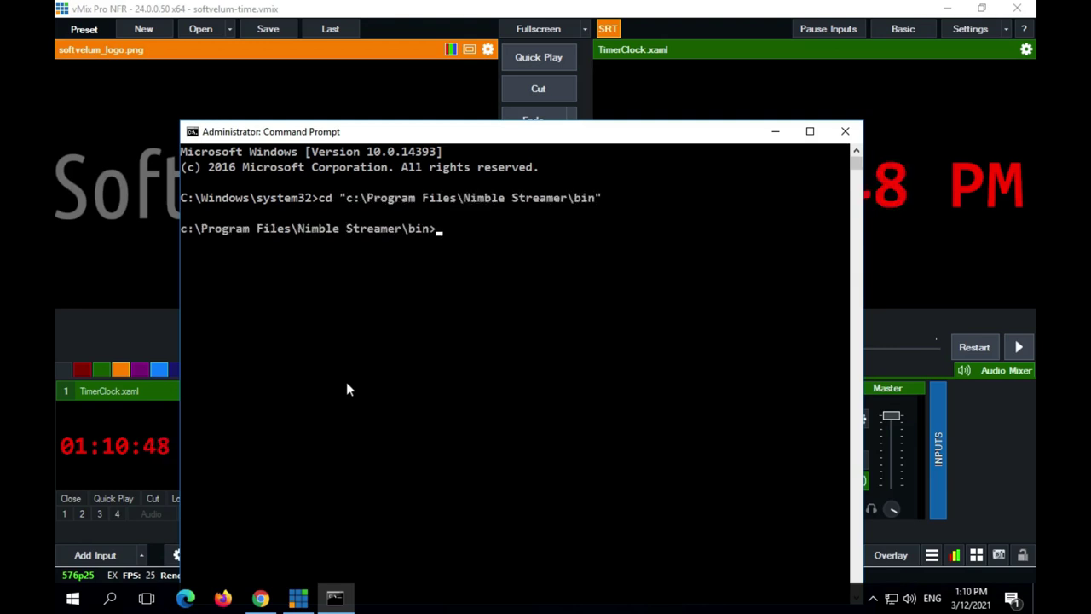
# Run nimble_ndi.exe and copy the found source name WIN-NDI (vMix - Output 1)
pyautogui.write('nimble_')
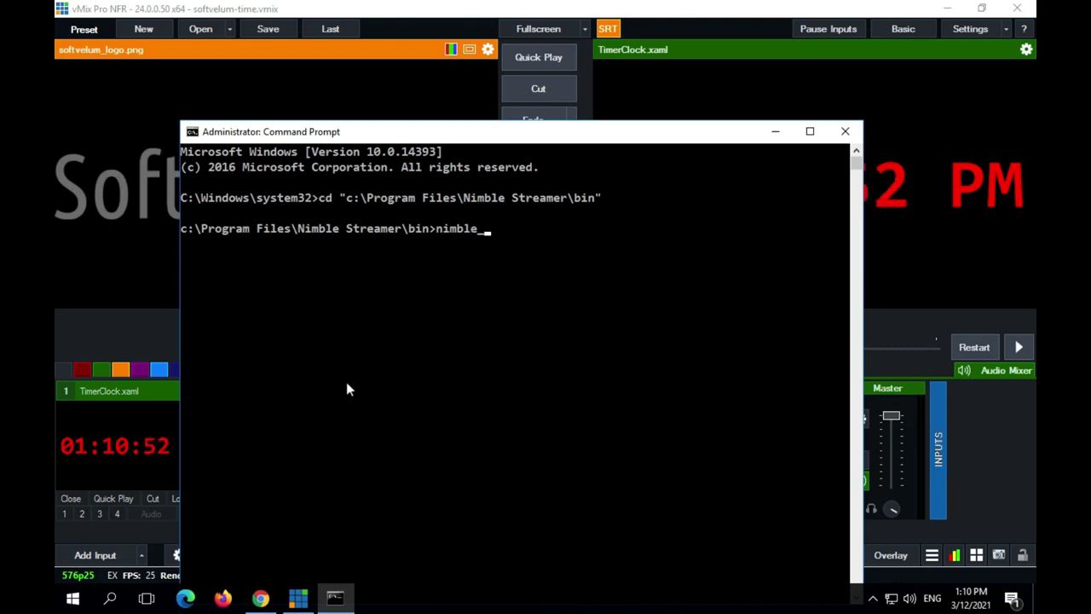
pyautogui.press('Tab')
pyautogui.press('Return')
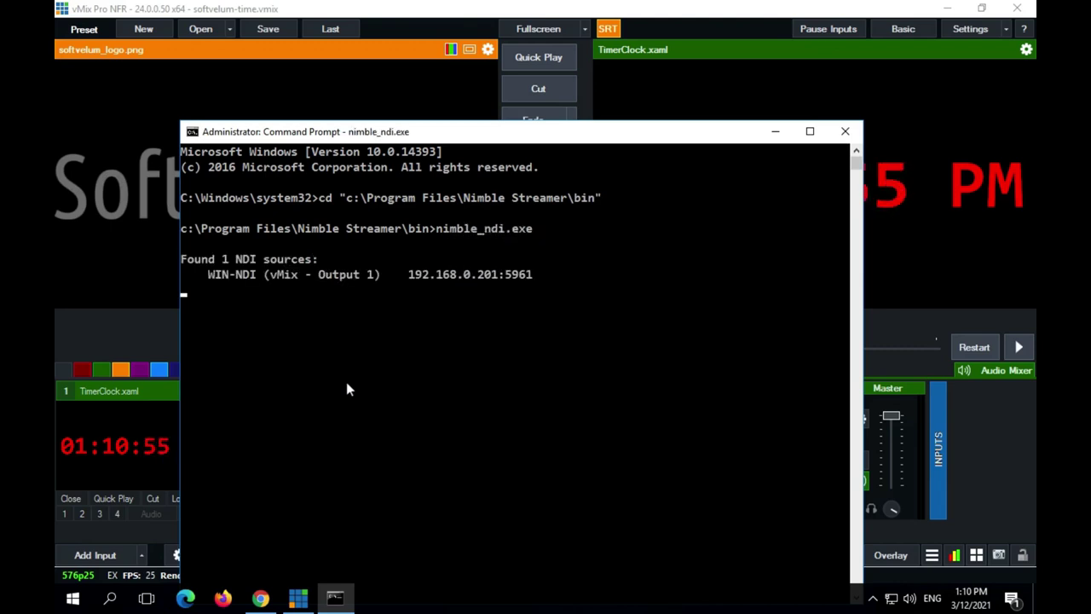
pyautogui.moveTo(208, 275); pyautogui.dragTo(380, 279)
pyautogui.hotkey('ctrl', 'c')
pyautogui.rightClick(375, 274)
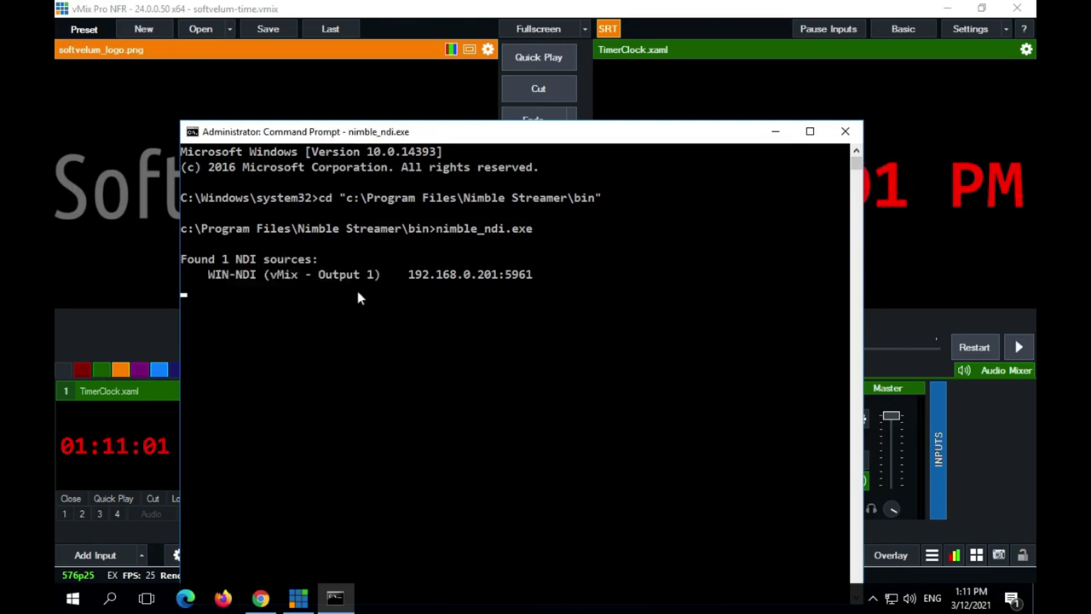
pyautogui.click(260, 597)
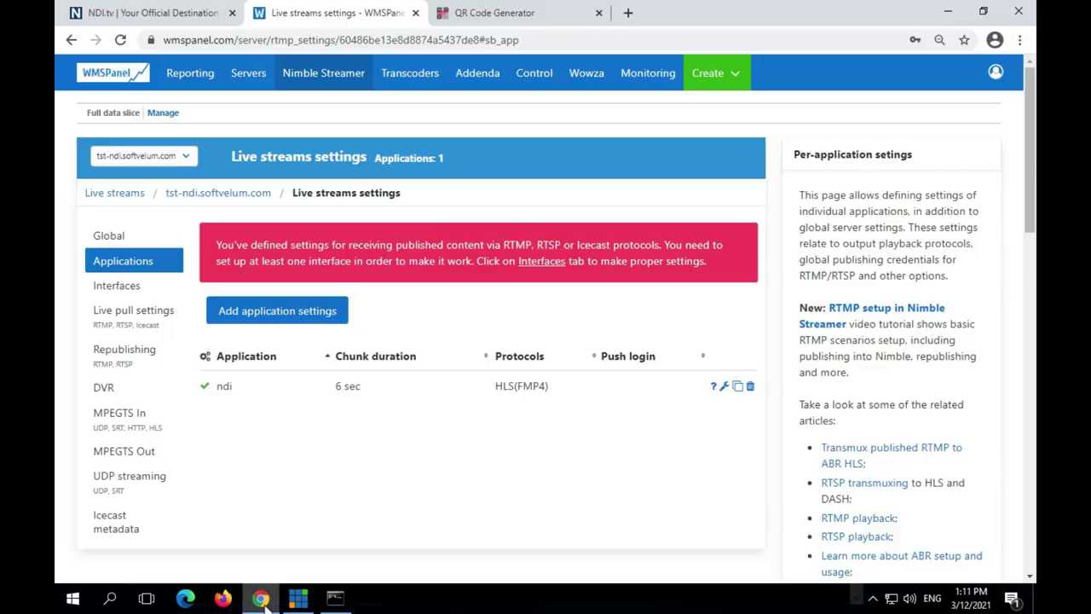
# Create a new transcoder scenario and name it 'NDI to LL-HLS', moving on to its description
pyautogui.click(409, 77)
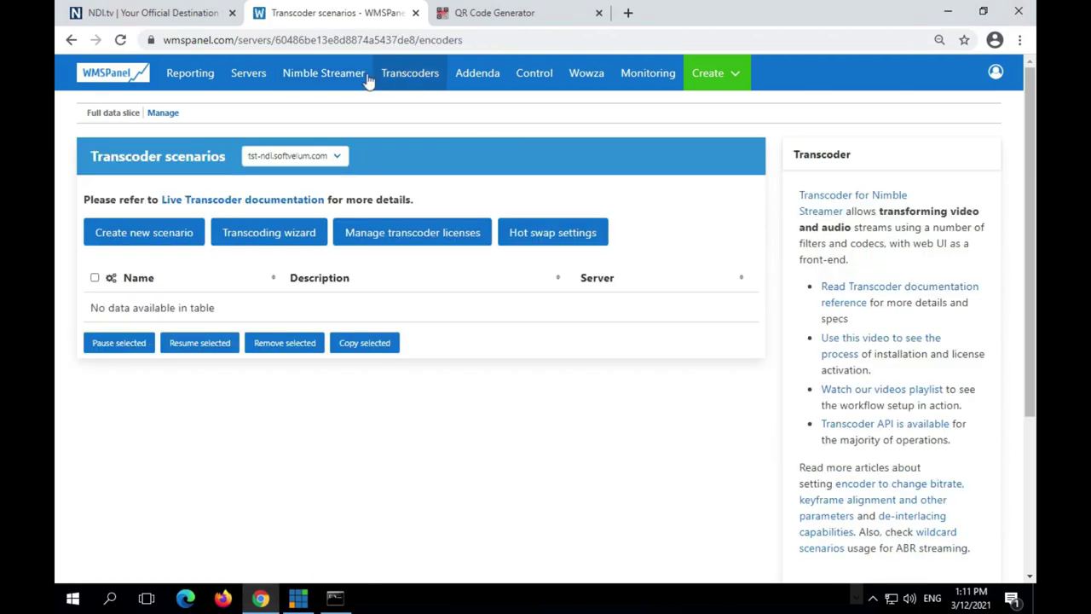
pyautogui.click(149, 233)
pyautogui.click(291, 197)
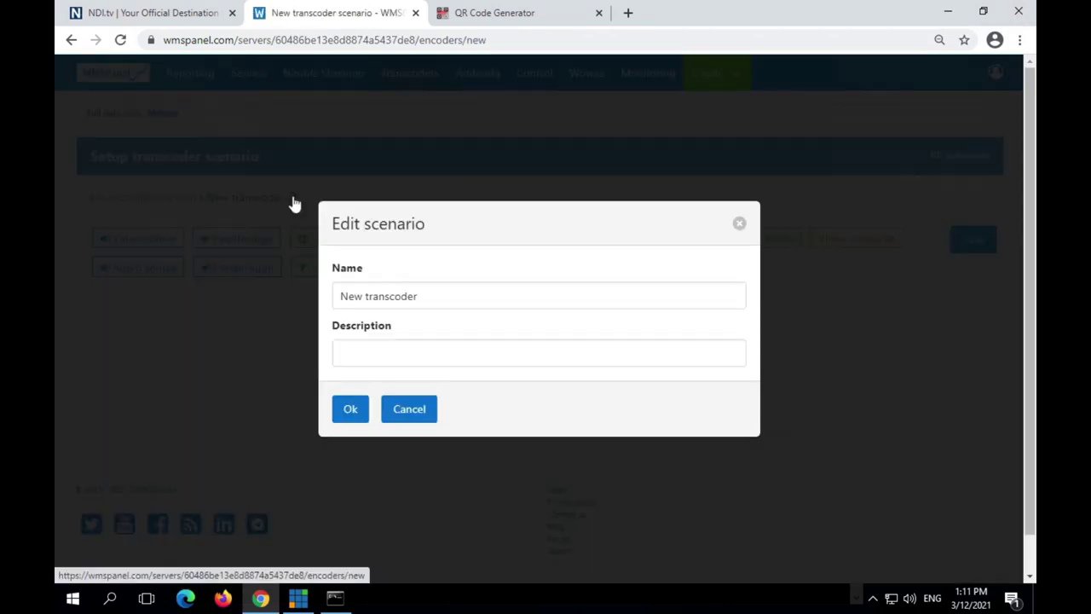
pyautogui.tripleClick(347, 294)
pyautogui.write('ND')
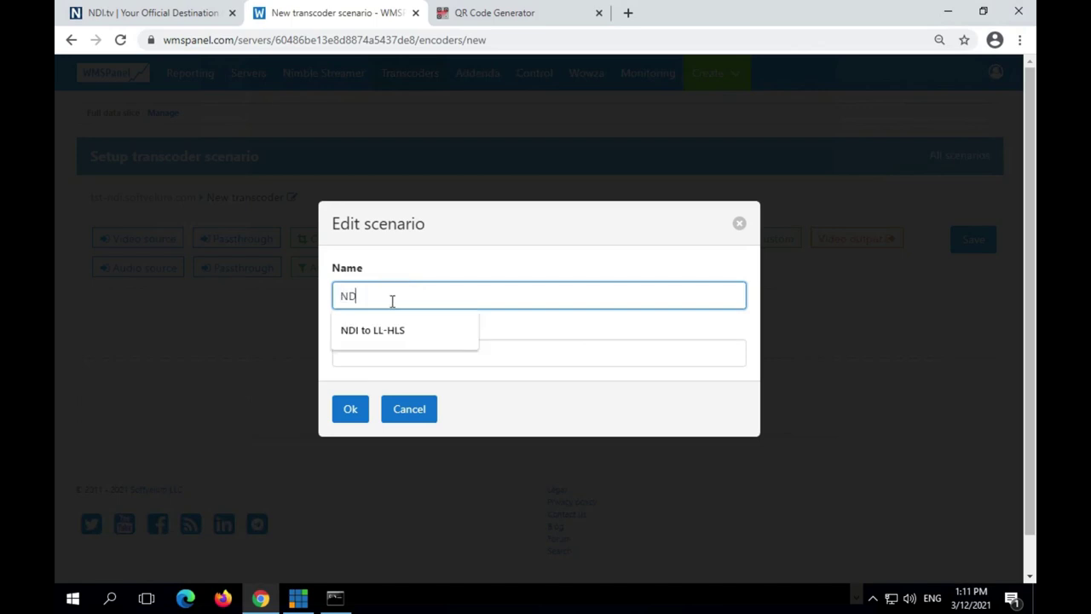
pyautogui.write('I')
pyautogui.press('Down')
pyautogui.press('Return')
pyautogui.press('Tab')
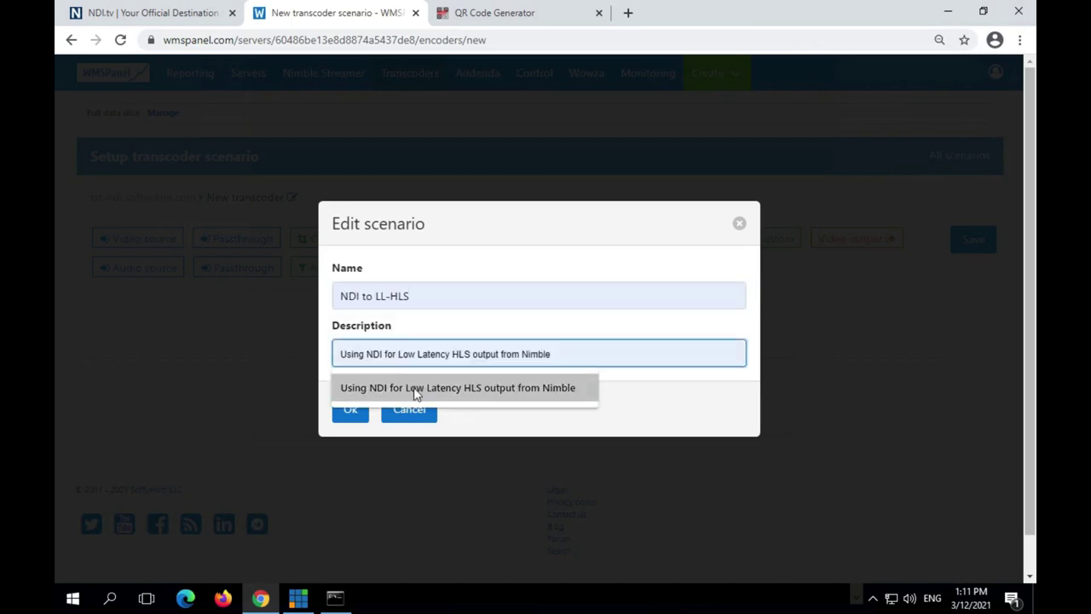
# Confirm the scenario description and add an NDI video source named WIN-NDI (vMix - Output 1)
pyautogui.click(507, 388)
pyautogui.click(351, 409)
pyautogui.click(121, 254)
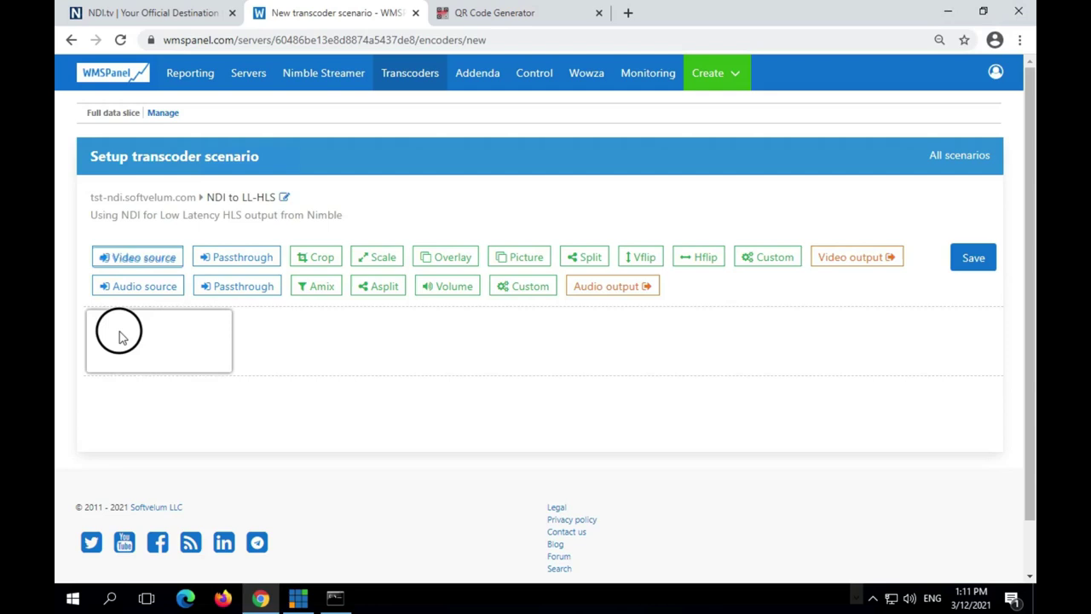
pyautogui.click(501, 177)
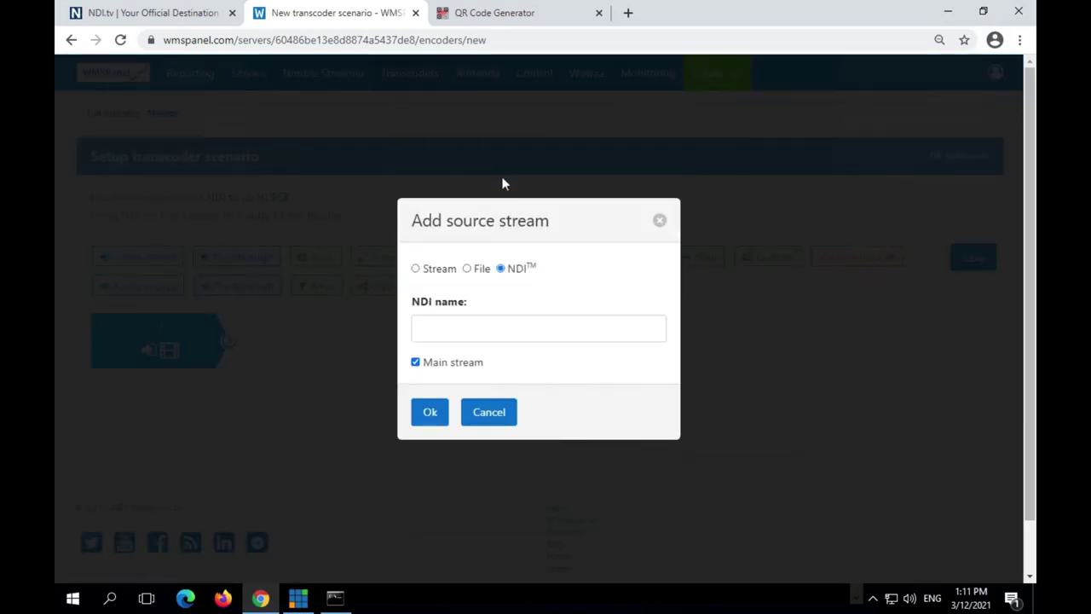
pyautogui.click(485, 325)
pyautogui.rightClick(485, 329)
pyautogui.click(558, 419)
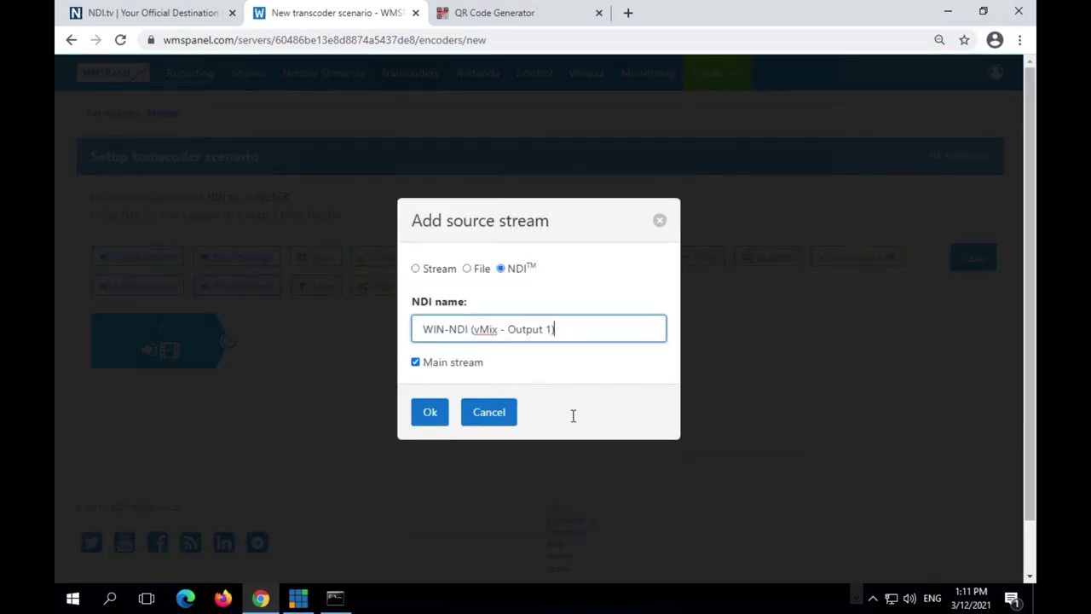
pyautogui.click(435, 413)
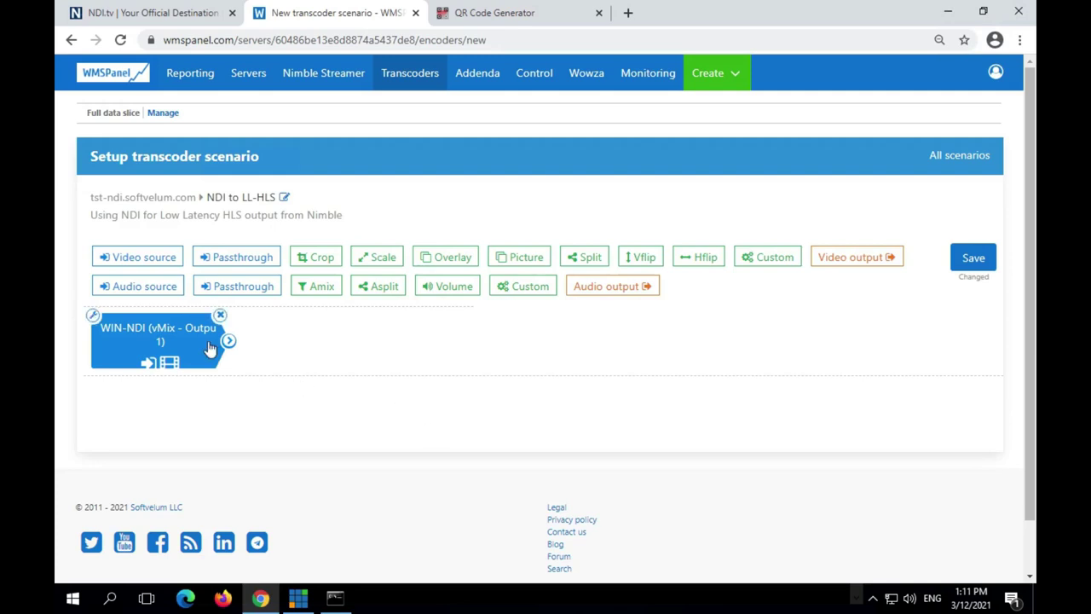
# Add a /ndi/ll-hls video output with interval key-frame alignment (2000 ms)
pyautogui.moveTo(836, 254); pyautogui.dragTo(362, 338)
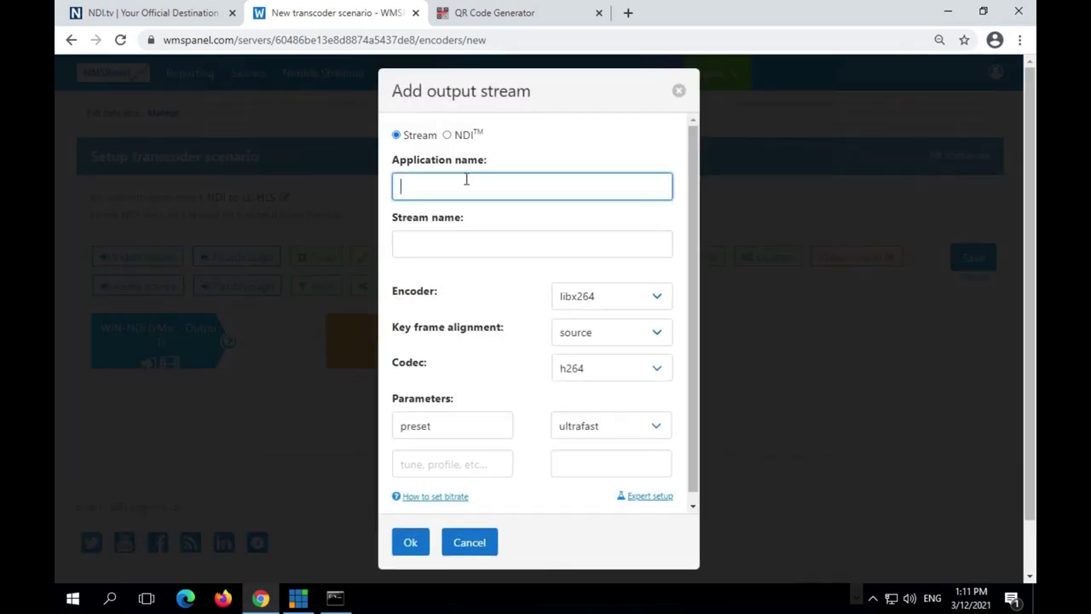
pyautogui.press('Tab')
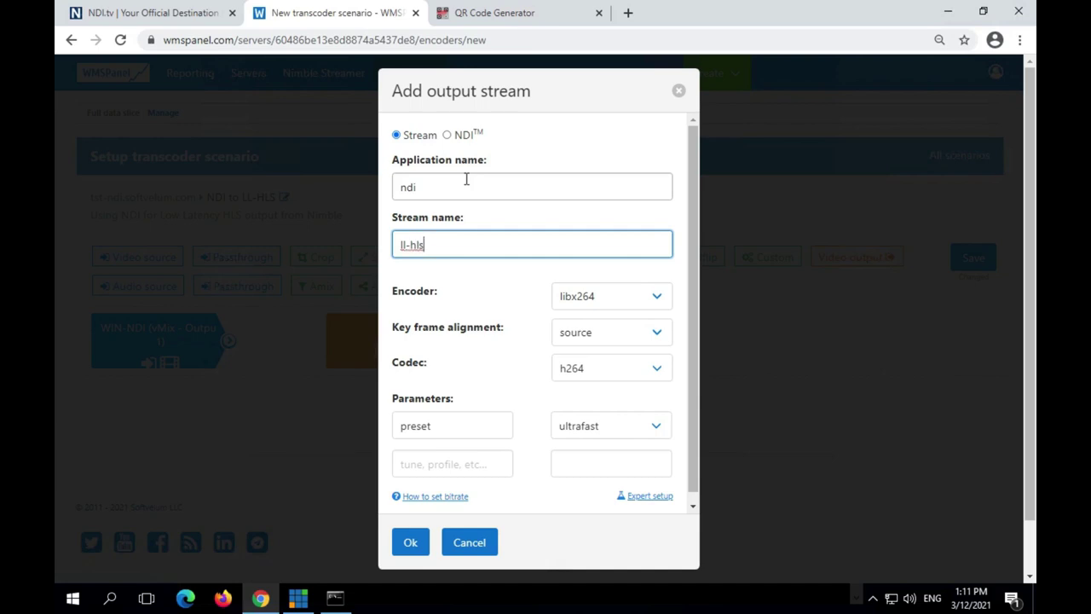
pyautogui.click(597, 332)
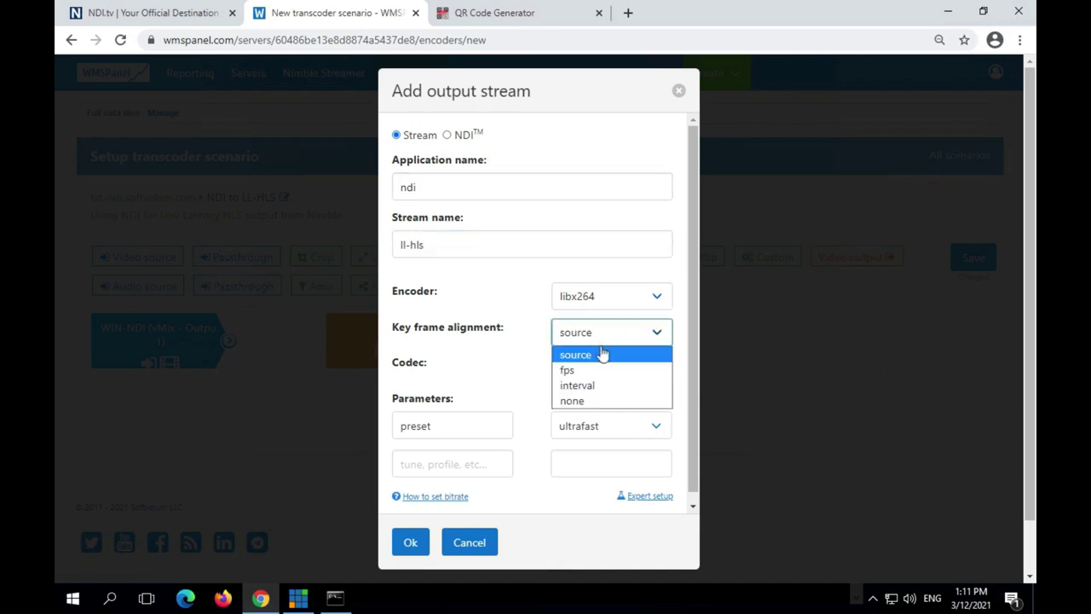
pyautogui.click(608, 382)
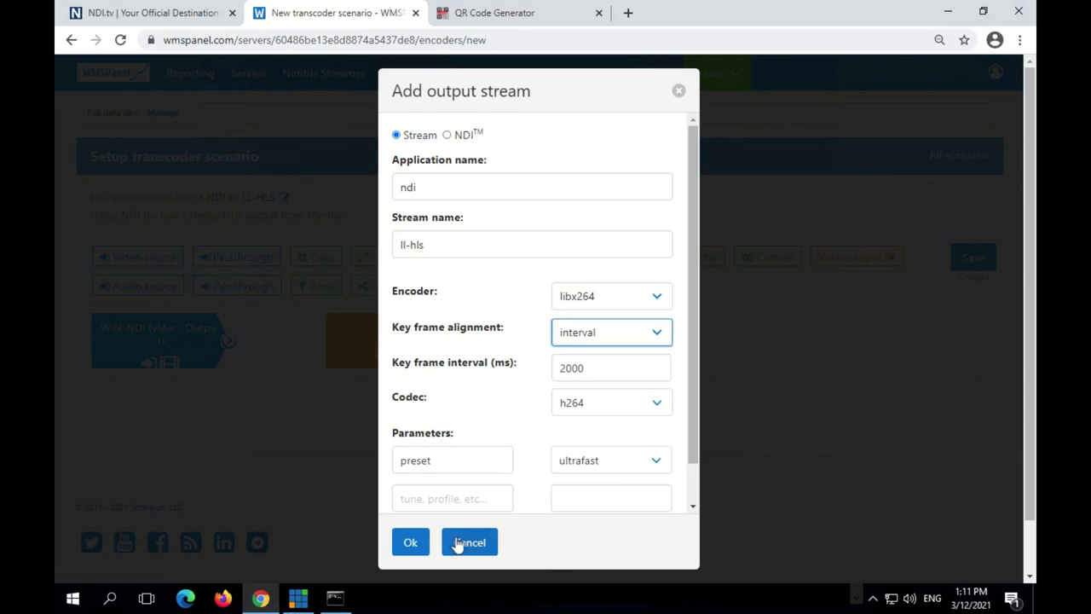
pyautogui.click(414, 542)
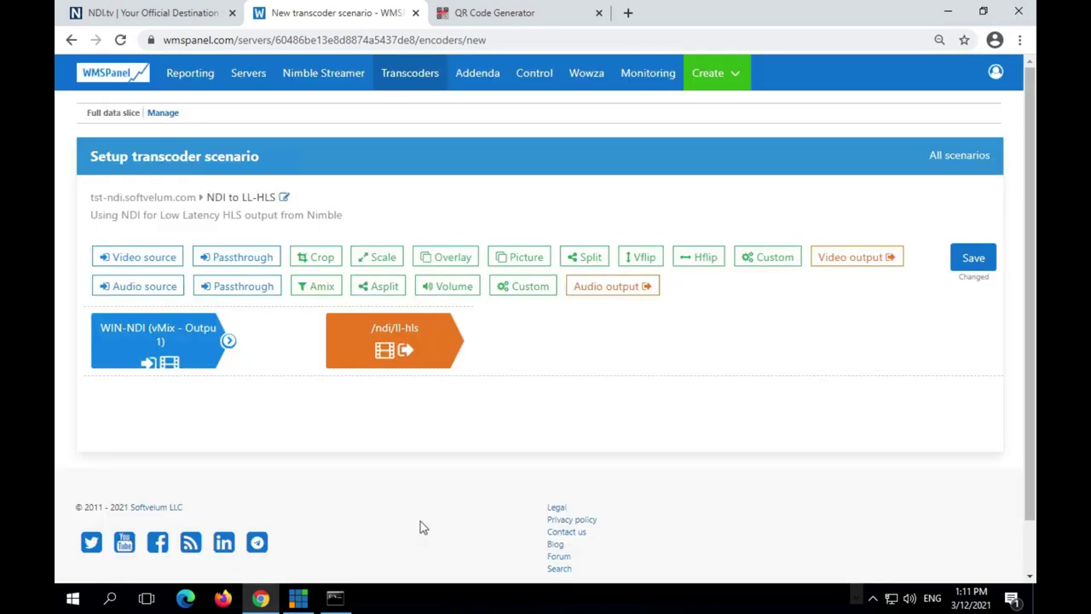
# Connect the video source to its output and add a WIN-NDI (vMix - Output 1) NDI audio source
pyautogui.click(141, 285)
pyautogui.click(503, 506)
pyautogui.moveTo(228, 341); pyautogui.dragTo(352, 342)
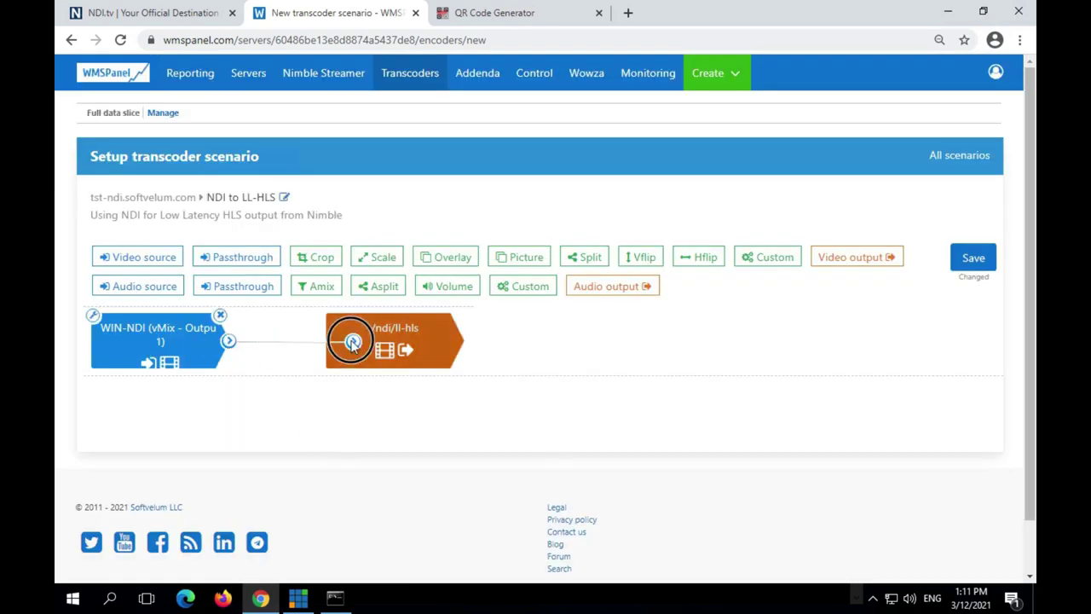
pyautogui.click(141, 286)
pyautogui.click(500, 173)
pyautogui.click(471, 324)
pyautogui.hotkey('ctrl', 'v')
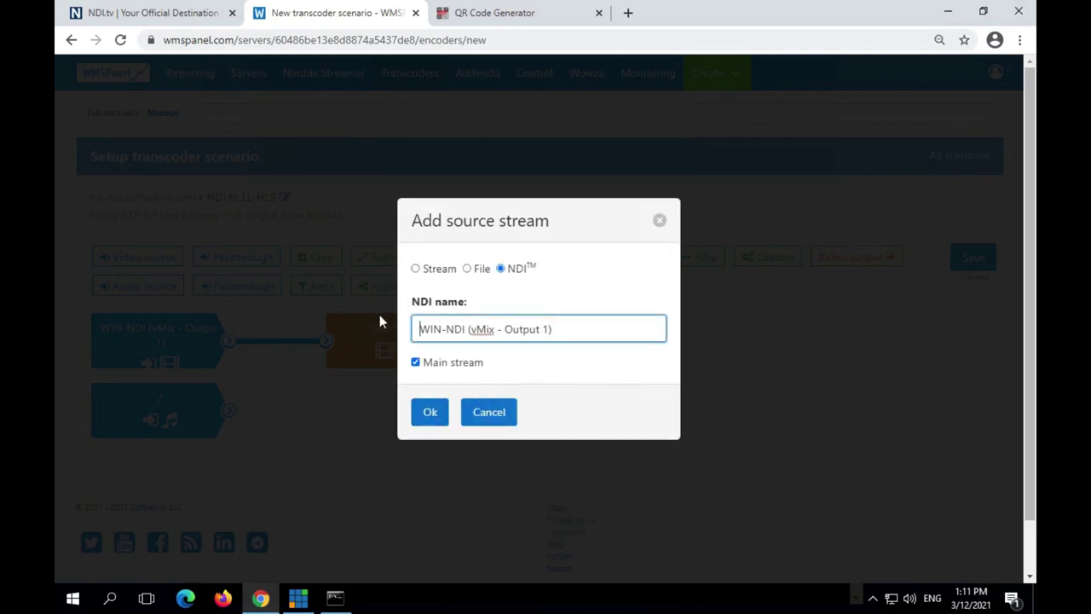
pyautogui.click(424, 410)
# Add a /ndi/ll-hls audio output and save the transcoder scenario
pyautogui.moveTo(612, 287); pyautogui.dragTo(358, 414)
pyautogui.press('Tab')
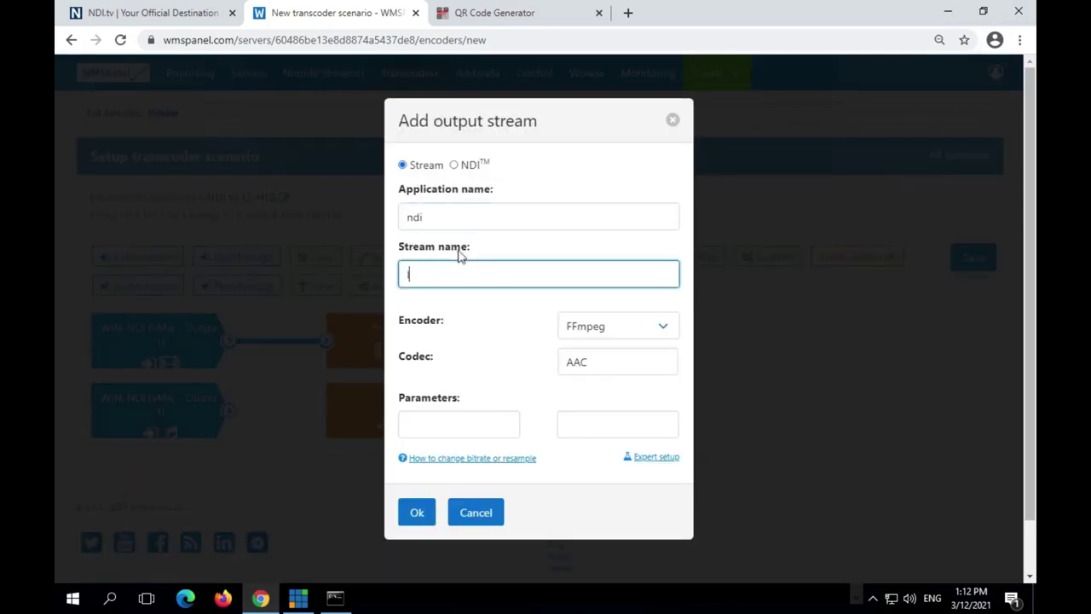
pyautogui.click(416, 511)
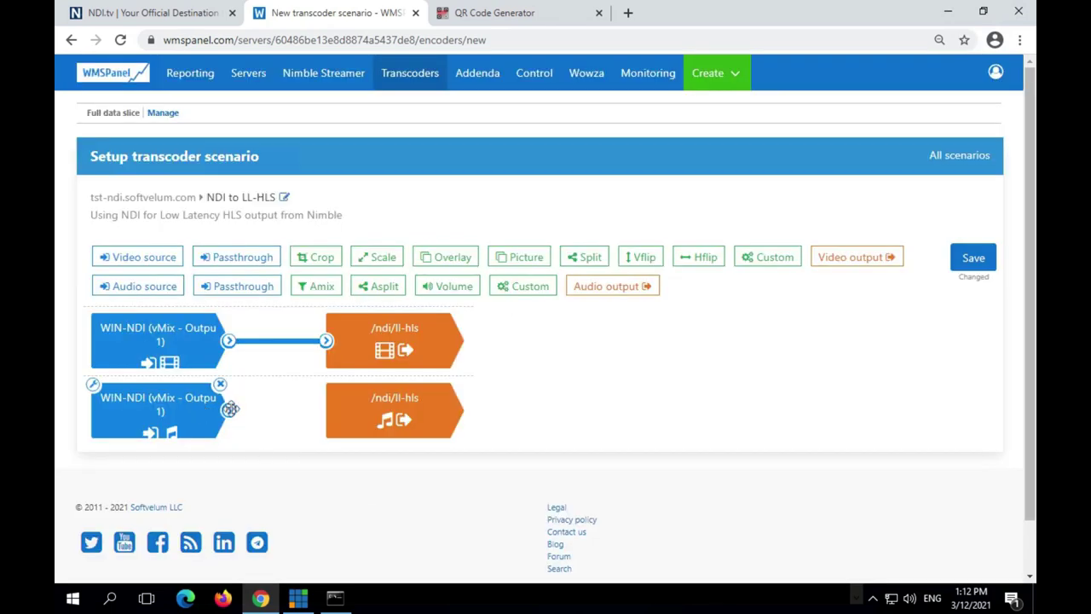
pyautogui.click(971, 258)
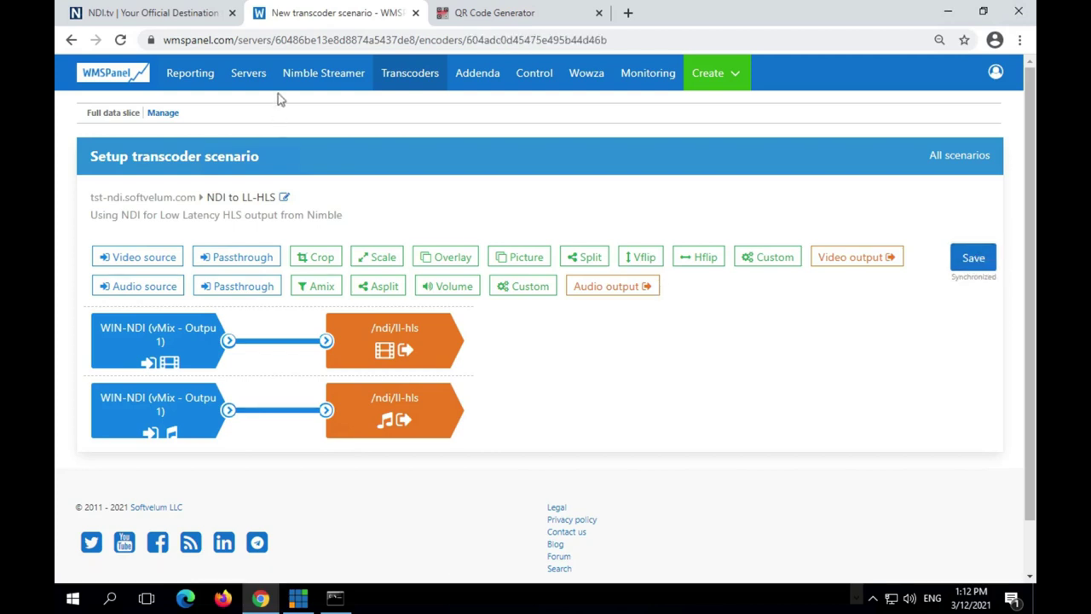
# Open the player URL dialog for the /ndi/ll-hls stream from the server's outgoing streams list
pyautogui.moveTo(309, 80)
pyautogui.click(300, 159)
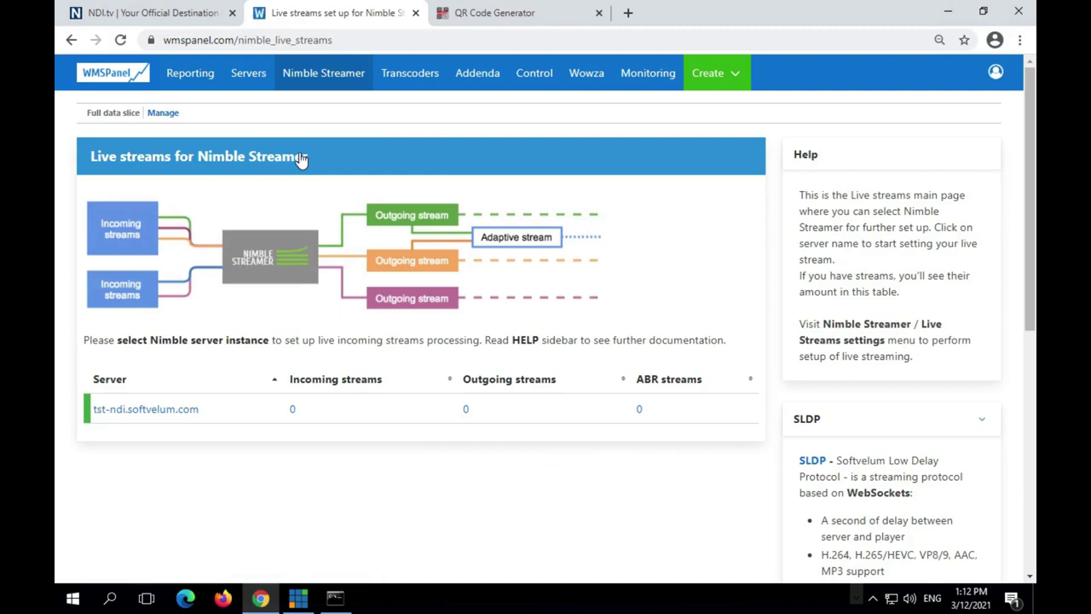
pyautogui.click(466, 410)
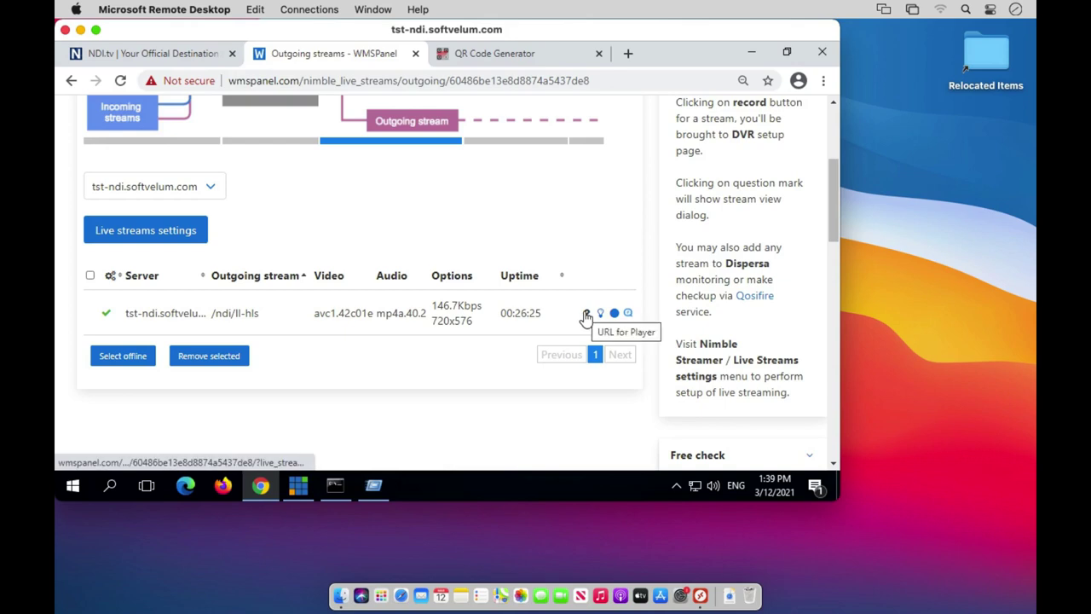
pyautogui.click(586, 315)
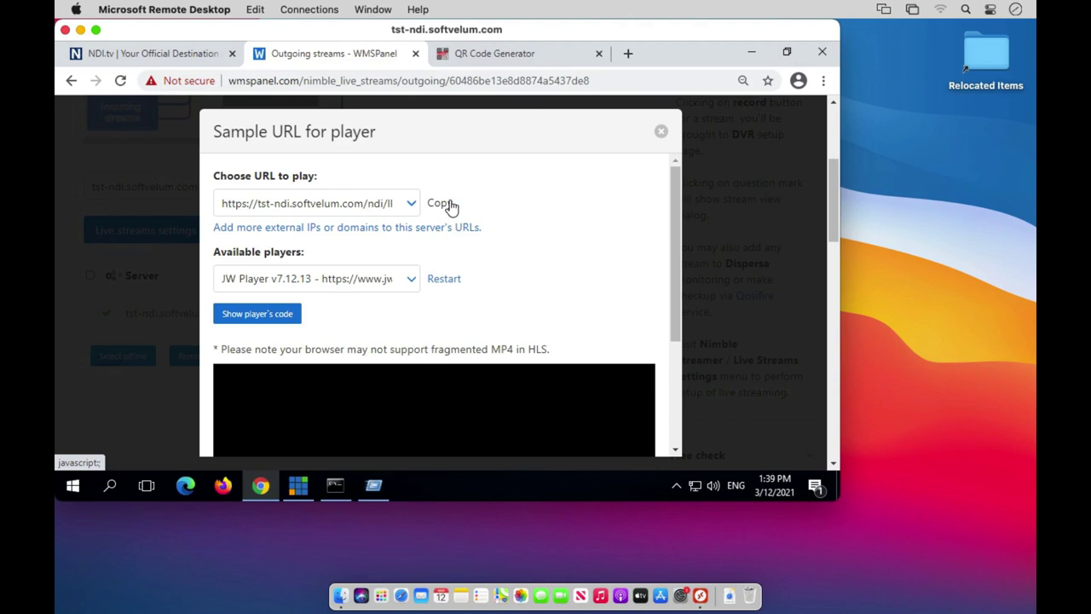
# Paste the /ndi/ll-hls stream URL into Safari's address bar and load it
pyautogui.click(400, 597)
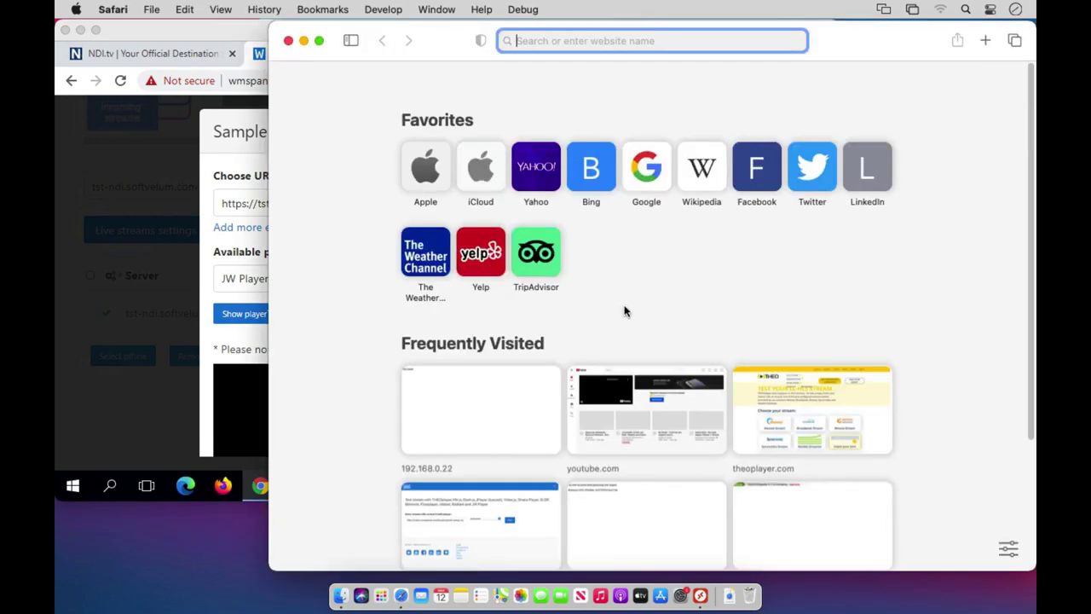
pyautogui.rightClick(582, 41)
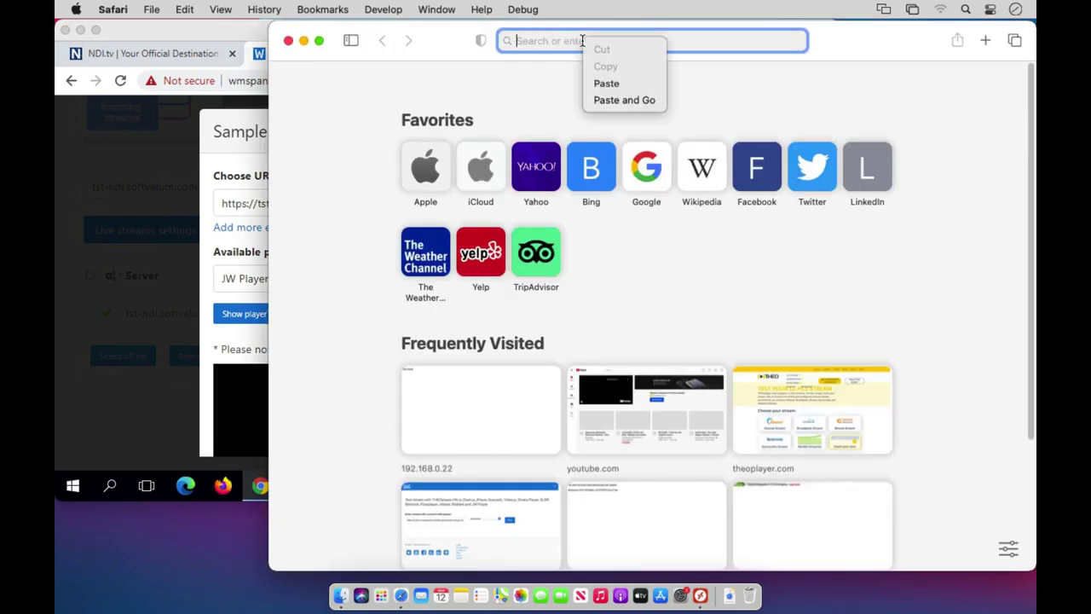
pyautogui.click(610, 101)
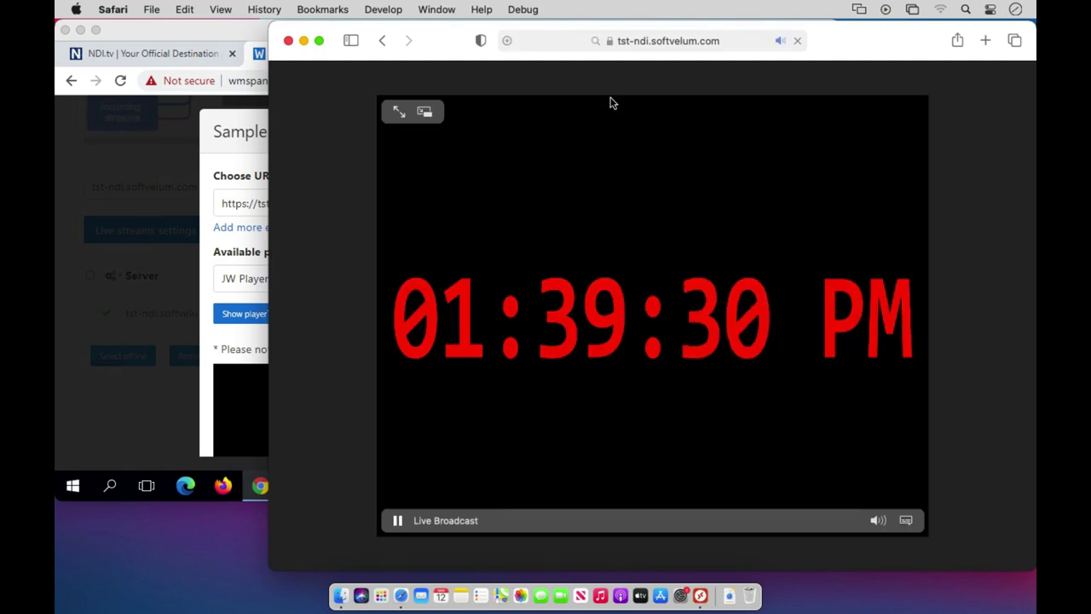
# Shrink the remote vMix window and place it above the Safari player for comparison
pyautogui.click(164, 422)
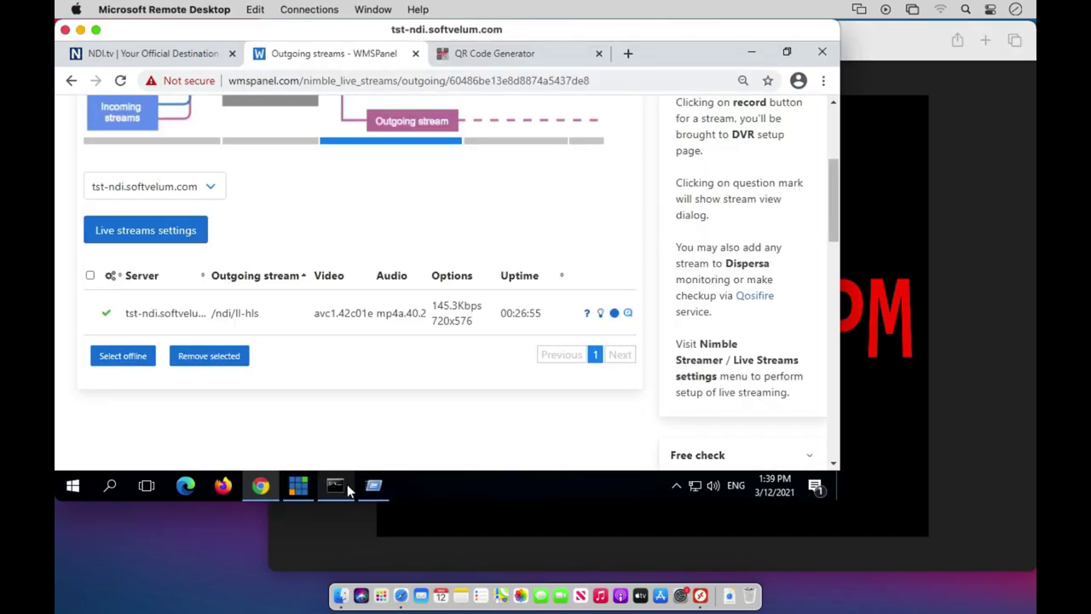
pyautogui.click(298, 491)
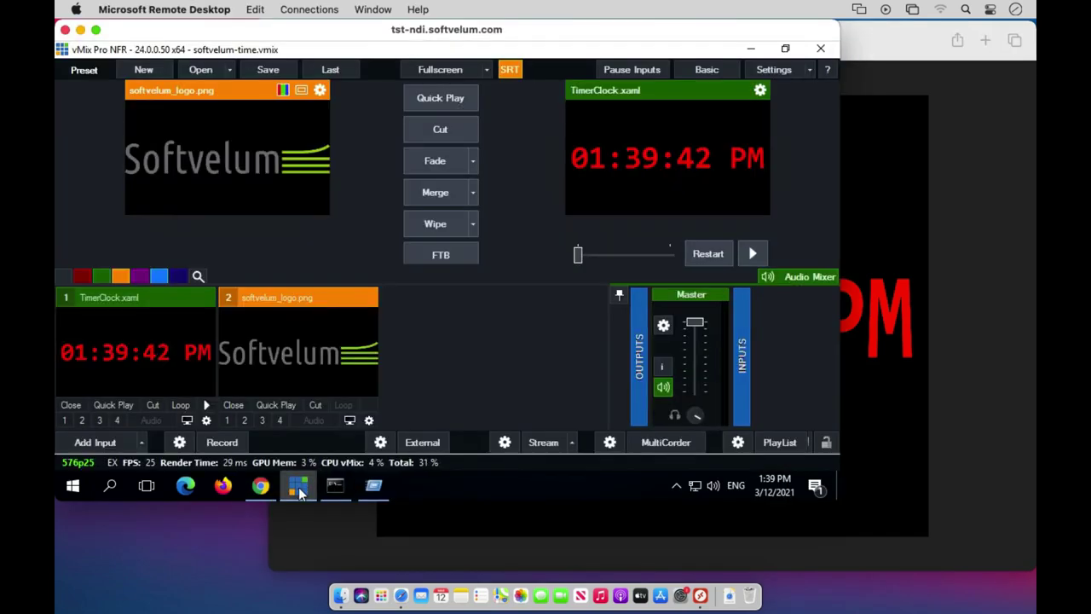
pyautogui.click(334, 539)
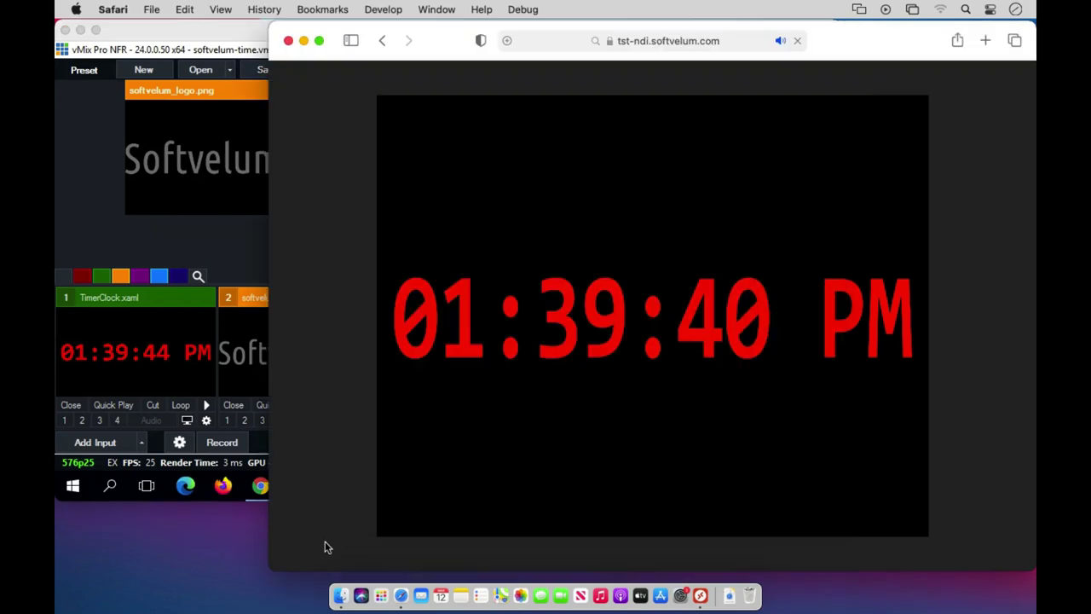
pyautogui.click(241, 239)
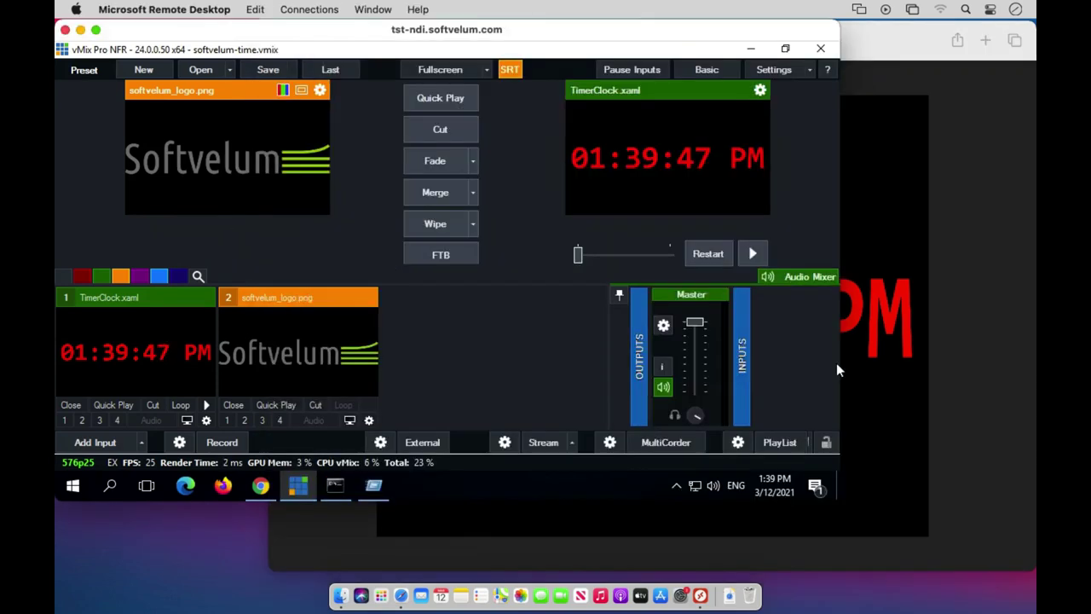
pyautogui.moveTo(840, 363); pyautogui.dragTo(392, 295)
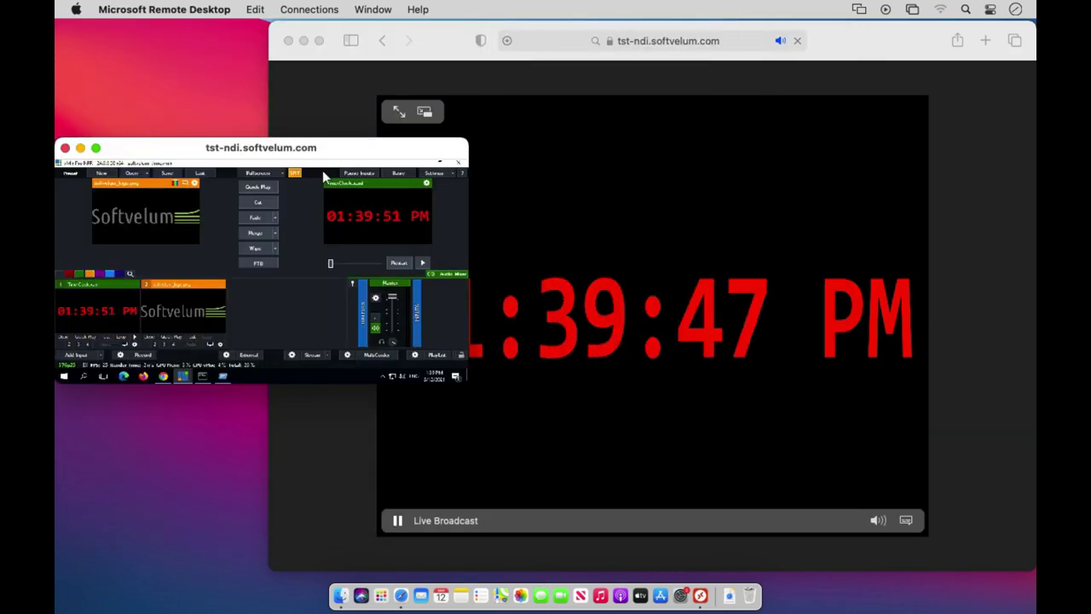
pyautogui.moveTo(250, 145); pyautogui.dragTo(264, 37)
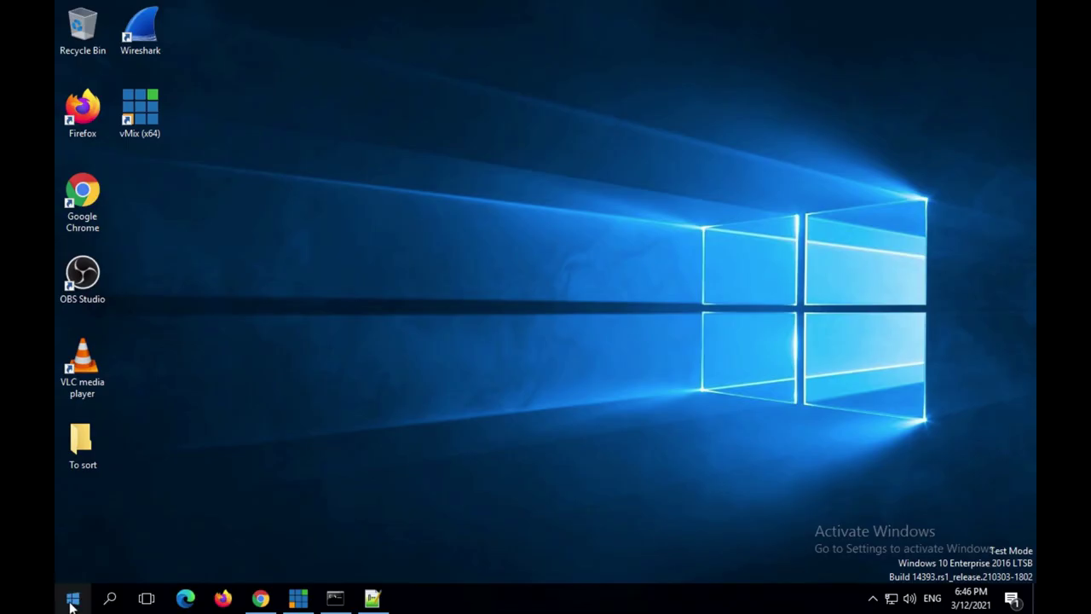
# Open Nimble Streamer's log\access.log in Notepad++ alongside nimble.conf
pyautogui.click(71, 602)
pyautogui.click(471, 183)
pyautogui.click(66, 24)
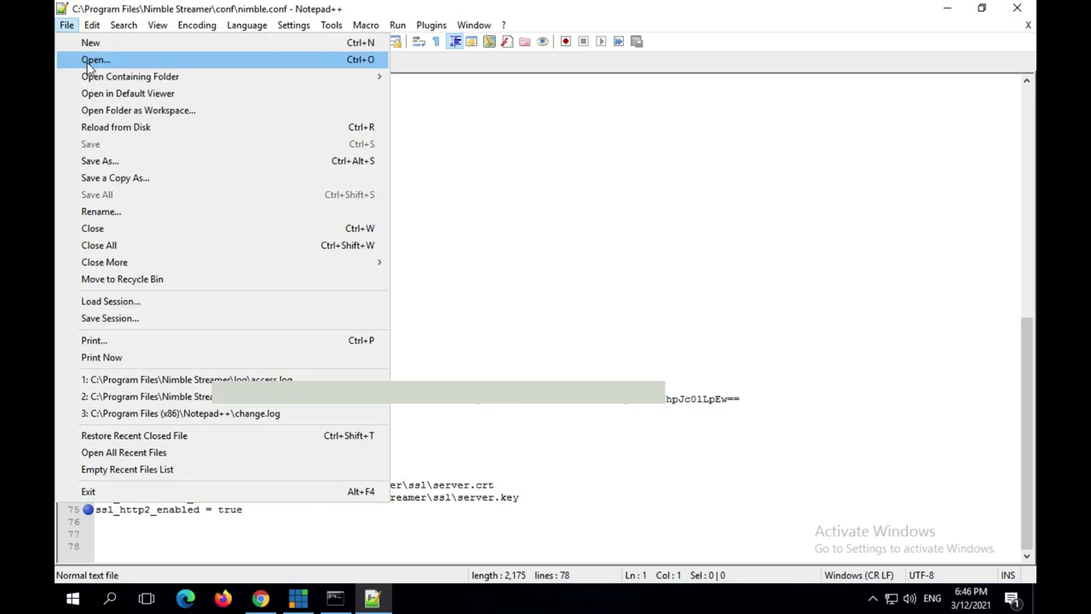
pyautogui.click(94, 63)
pyautogui.click(224, 69)
pyautogui.click(227, 207)
pyautogui.doubleClick(229, 209)
pyautogui.doubleClick(255, 141)
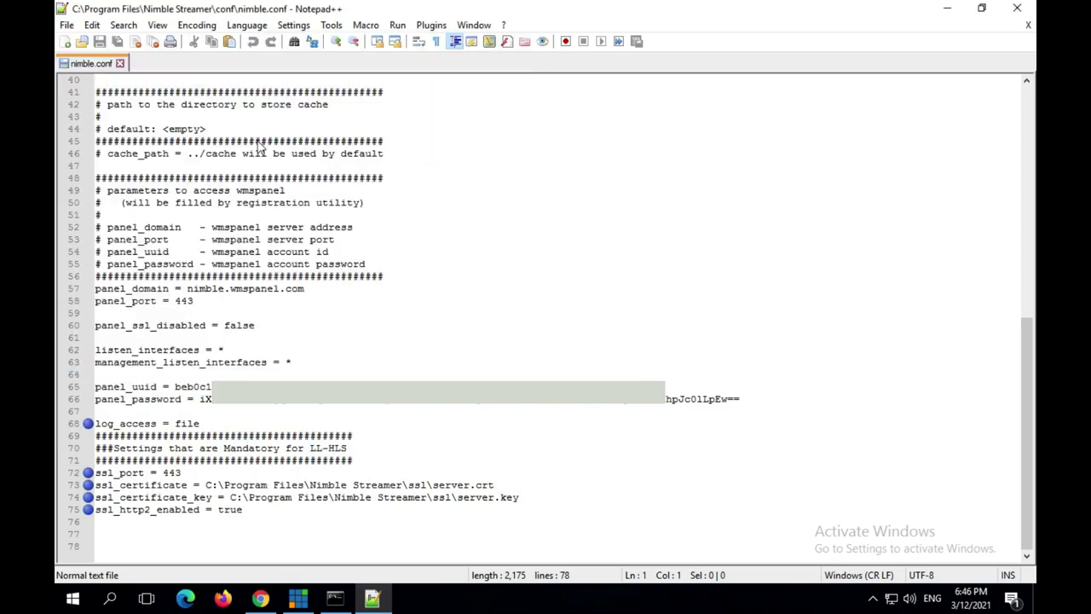
# Highlight the Safari user agent, HTTP/2 protocol and fmp4 video segment entries in access.log
pyautogui.moveTo(1027, 92); pyautogui.dragTo(1027, 256)
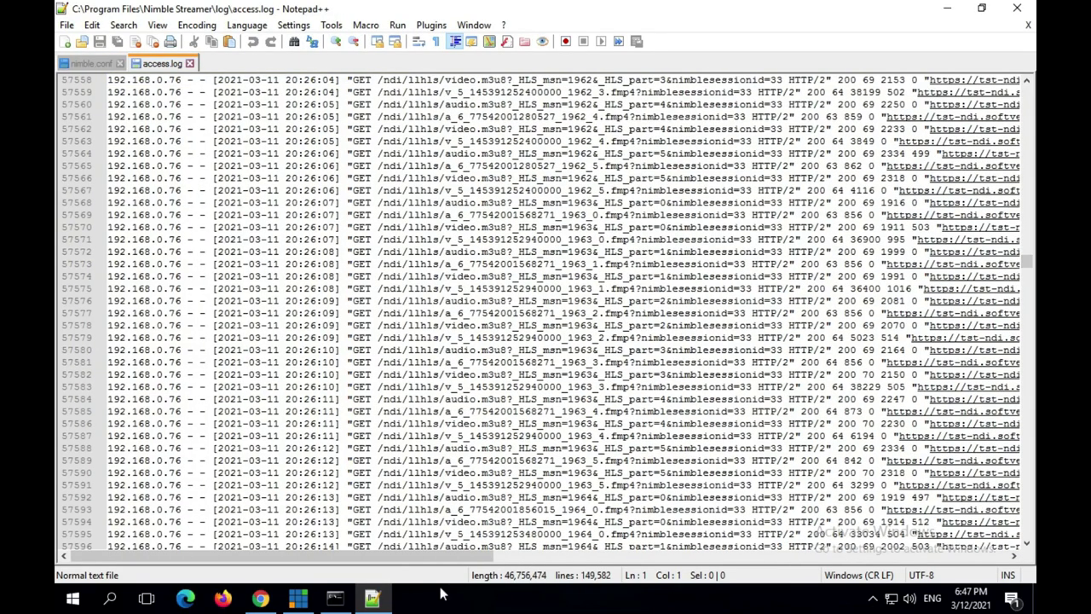
pyautogui.moveTo(446, 555); pyautogui.dragTo(964, 555)
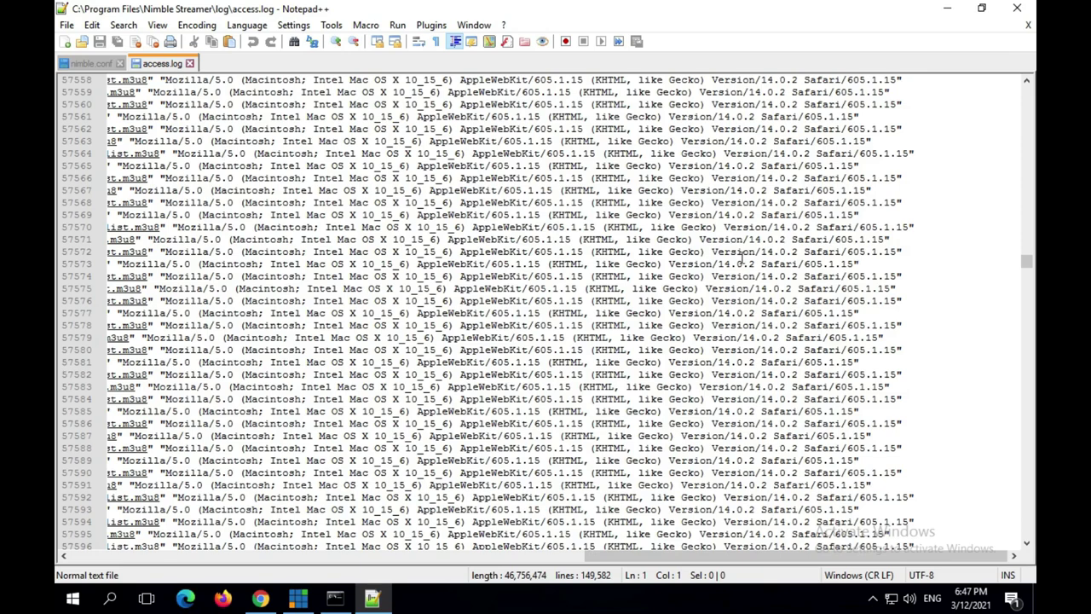
pyautogui.moveTo(714, 252); pyautogui.dragTo(904, 253)
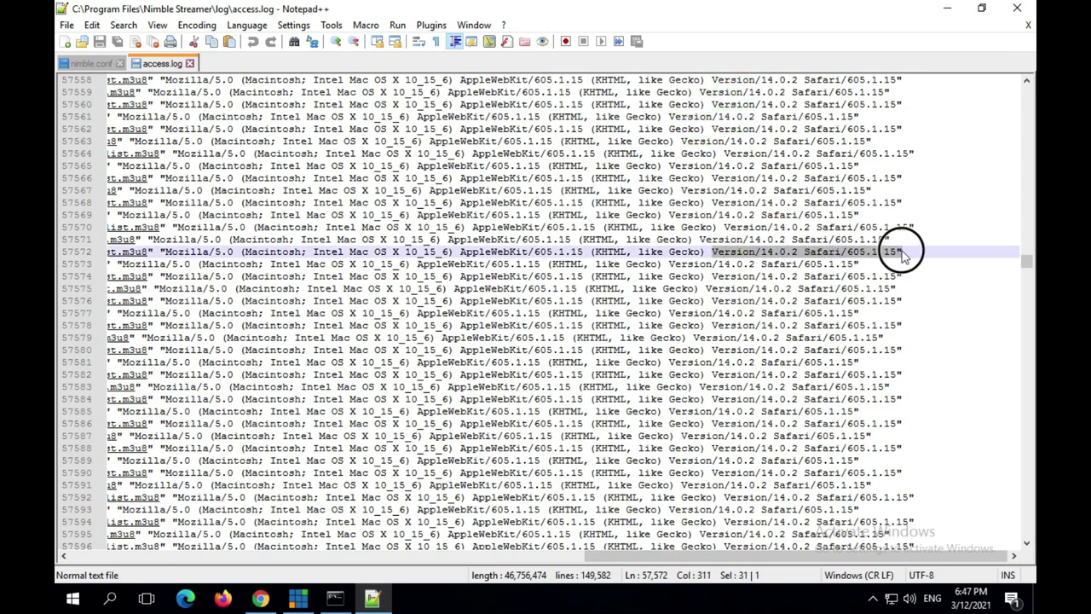
pyautogui.moveTo(613, 562); pyautogui.dragTo(379, 563)
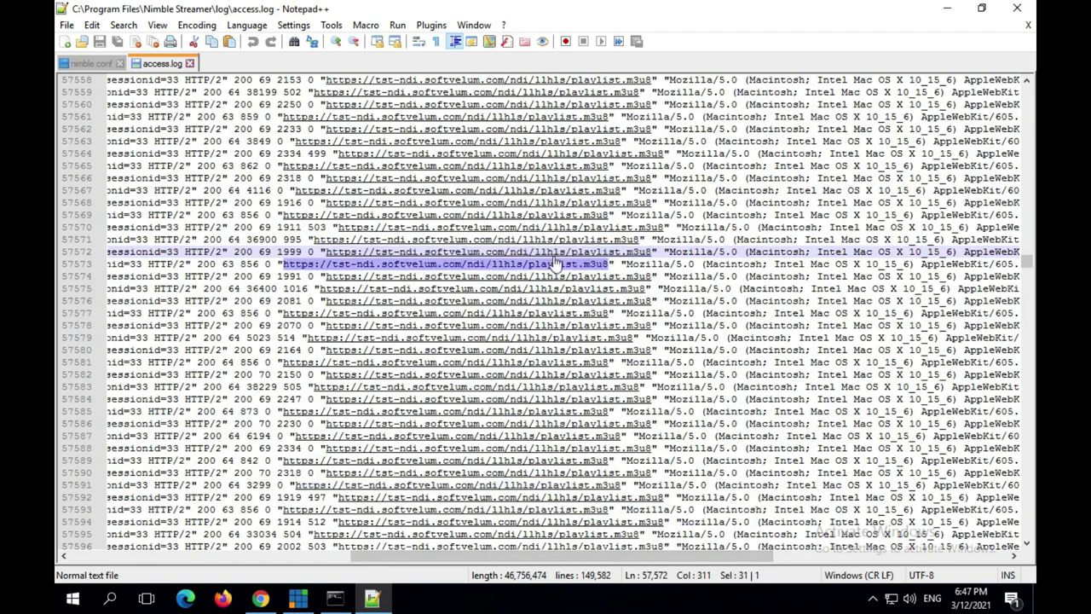
pyautogui.doubleClick(196, 253)
pyautogui.doubleClick(217, 253)
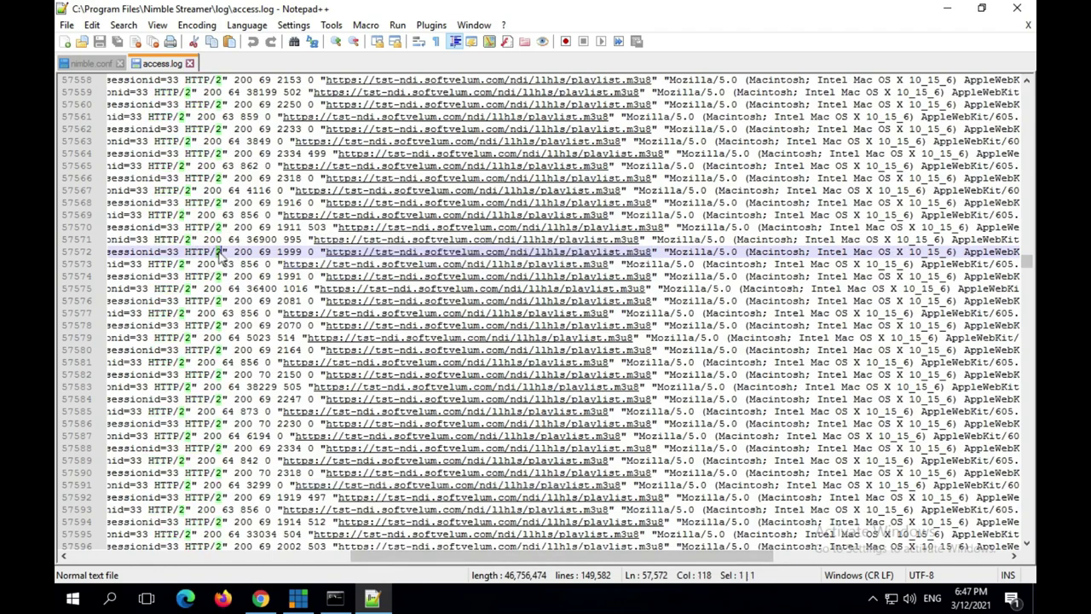
pyautogui.moveTo(445, 562); pyautogui.dragTo(249, 557)
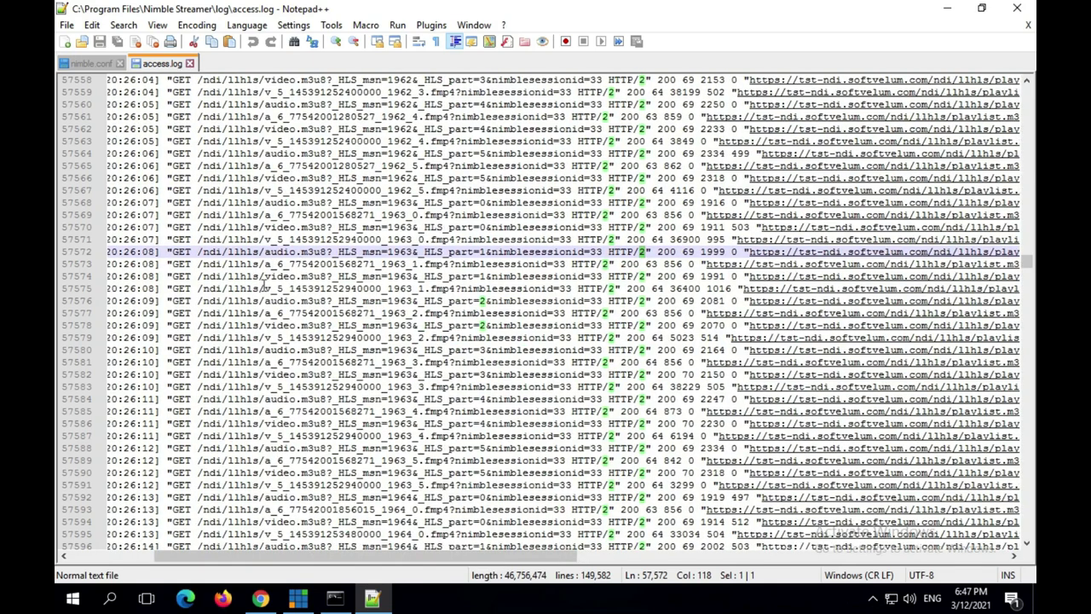
pyautogui.moveTo(265, 288); pyautogui.dragTo(450, 290)
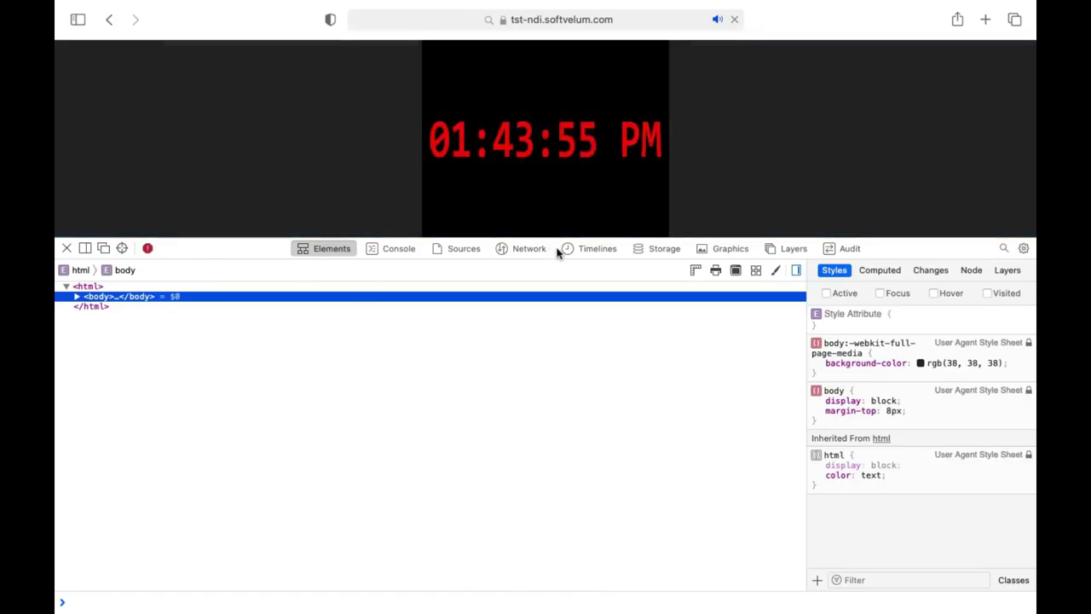
# Inspect the v_5 fmp4 and m3u8 requests in Safari's Network tab, then paste the stream URL into the QR Code Generator
pyautogui.click(530, 249)
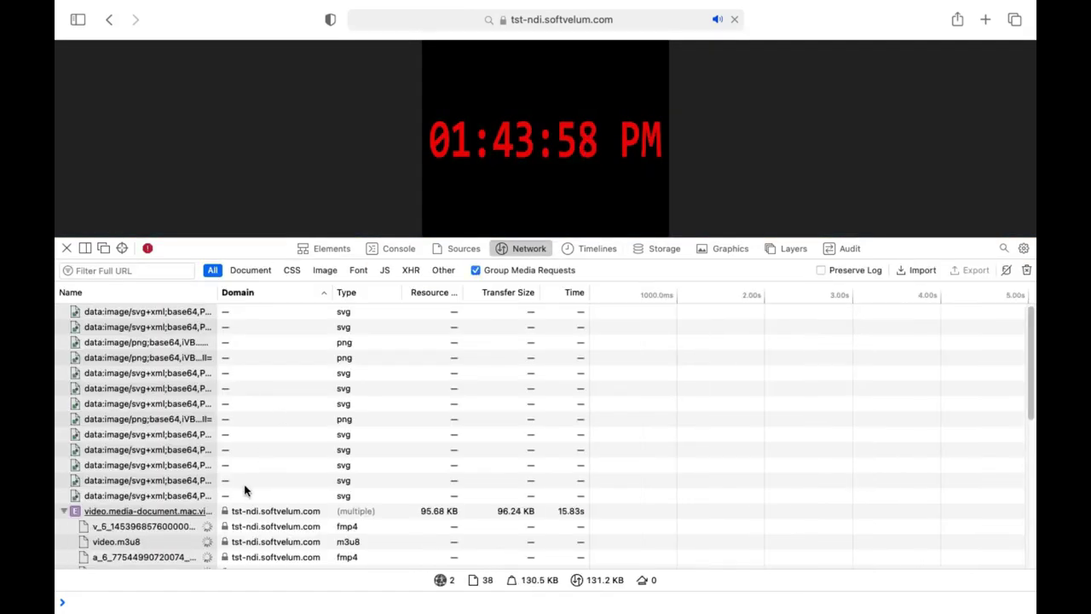
pyautogui.moveTo(218, 292); pyautogui.dragTo(375, 292)
pyautogui.click(254, 526)
pyautogui.scroll(-5, 254, 533)
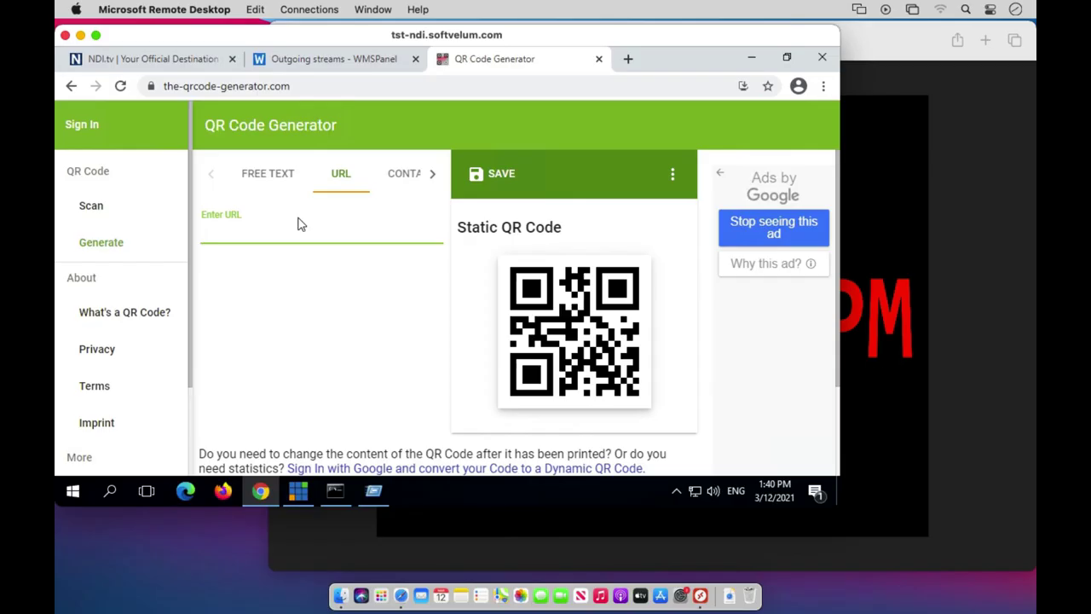
pyautogui.rightClick(290, 226)
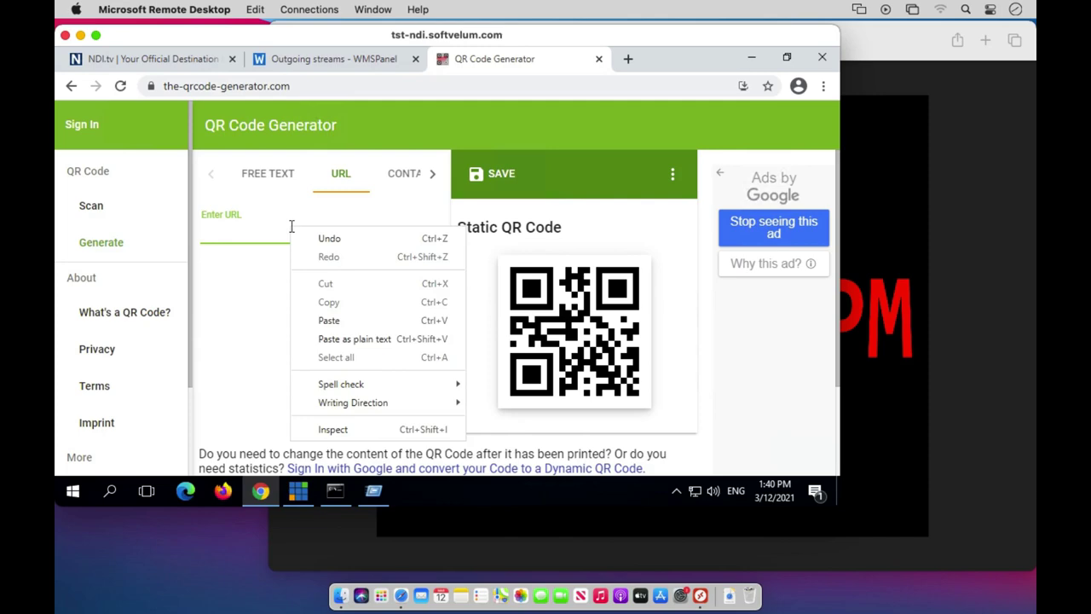
pyautogui.click(334, 320)
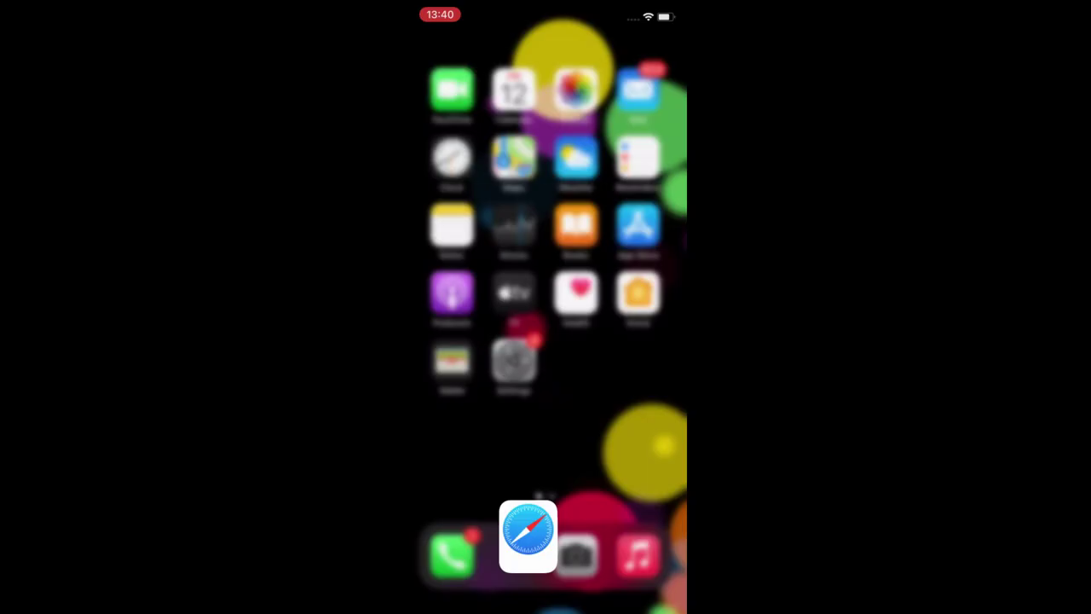